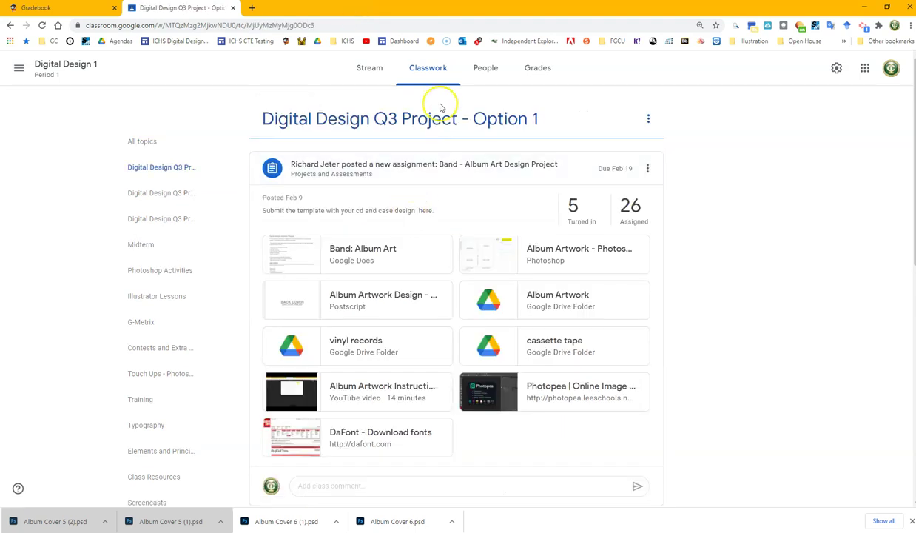
- Go to the Digital Design 1 Classwork and open the 'Digital Design Q3 Project - Option 2' topic
left_click(63, 65)
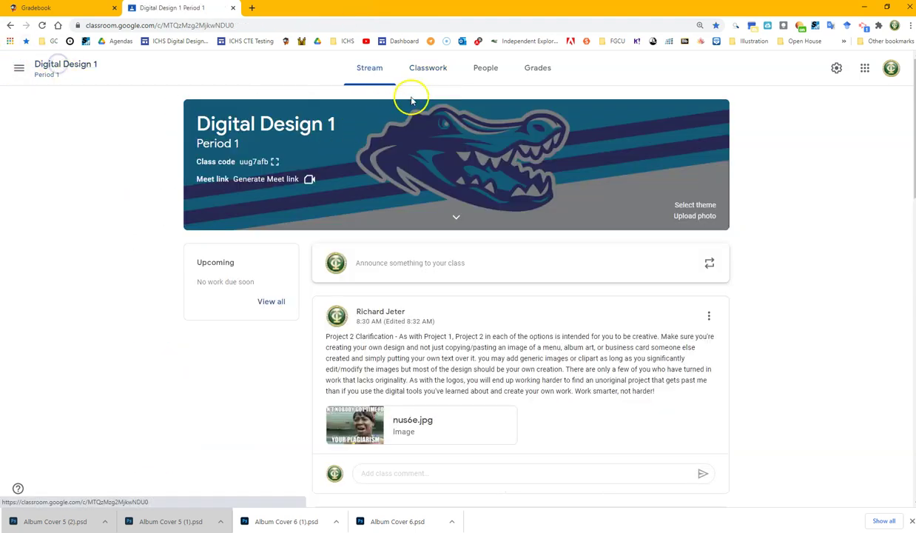
left_click(434, 79)
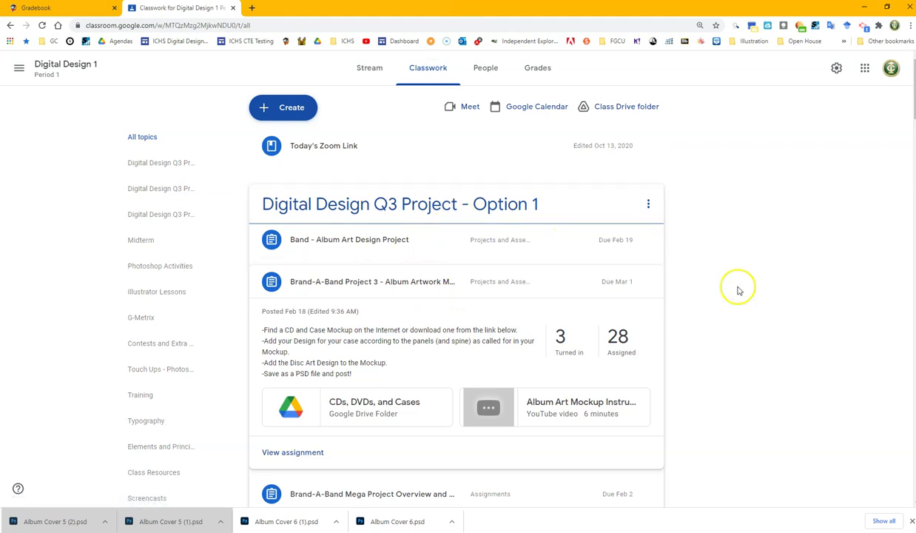
scroll(664, 342, "down", 2)
scroll(664, 342, "down", 2)
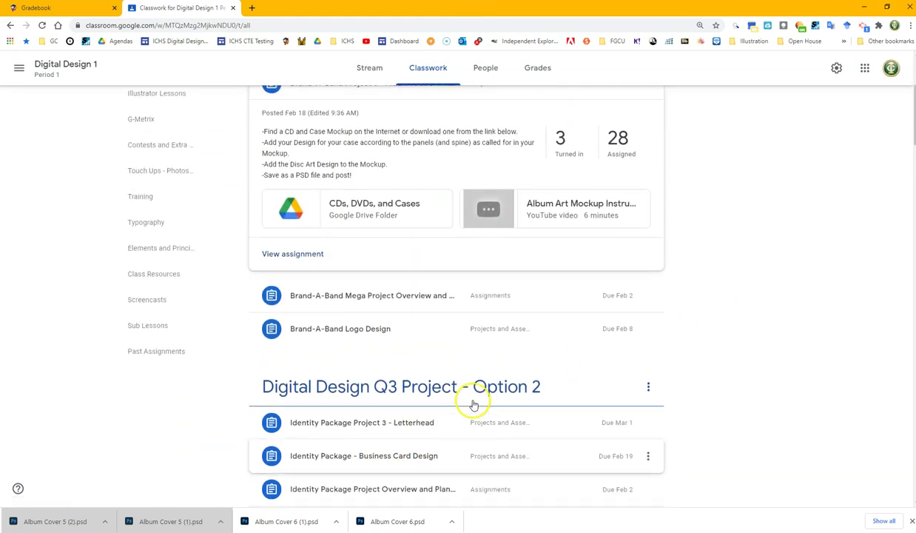
scroll(474, 404, "up", 1)
scroll(442, 447, "up", 3)
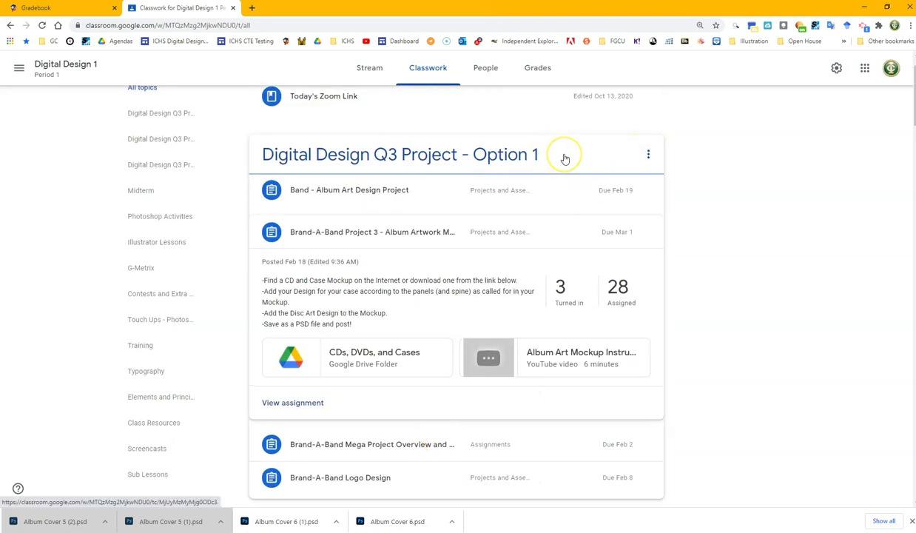
scroll(548, 459, "down", 3)
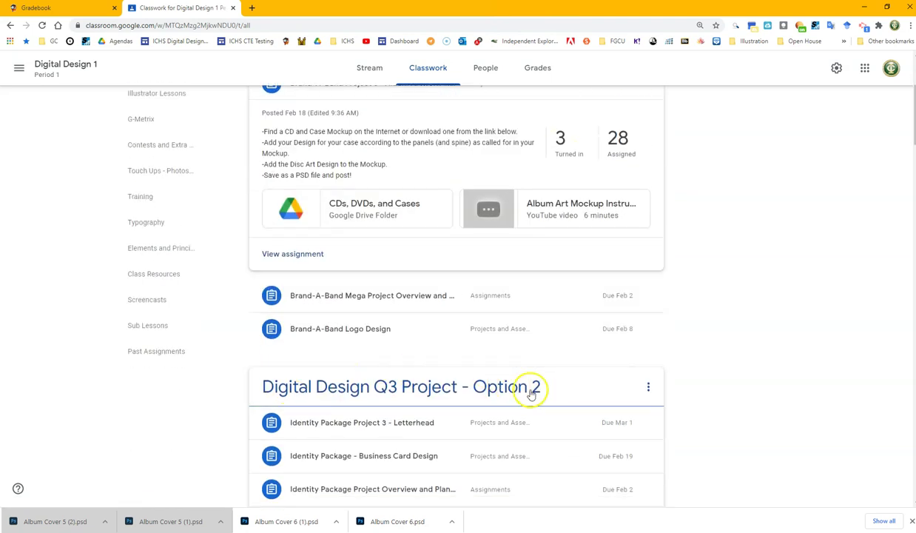
left_click(573, 387)
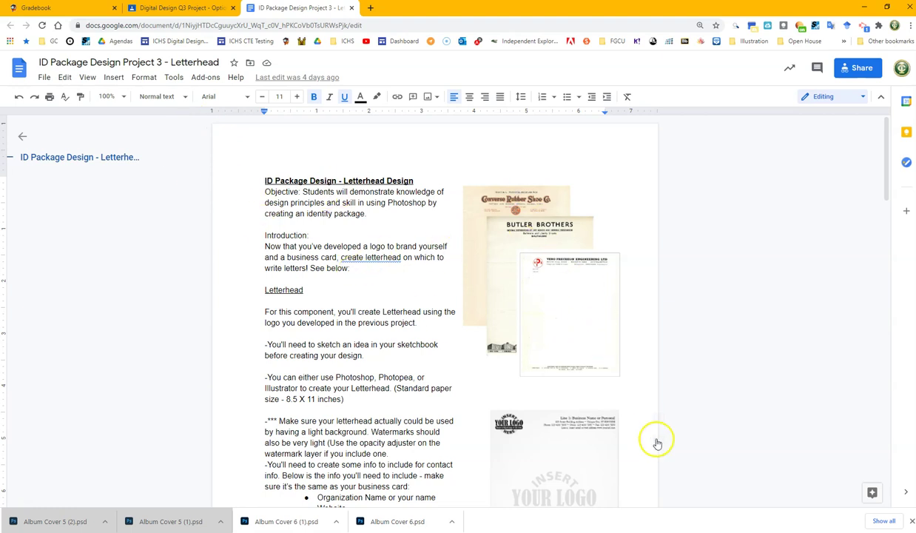
- Read through the letterhead assignment's requirements, rubric and past-work examples
scroll(530, 384, "down", 3)
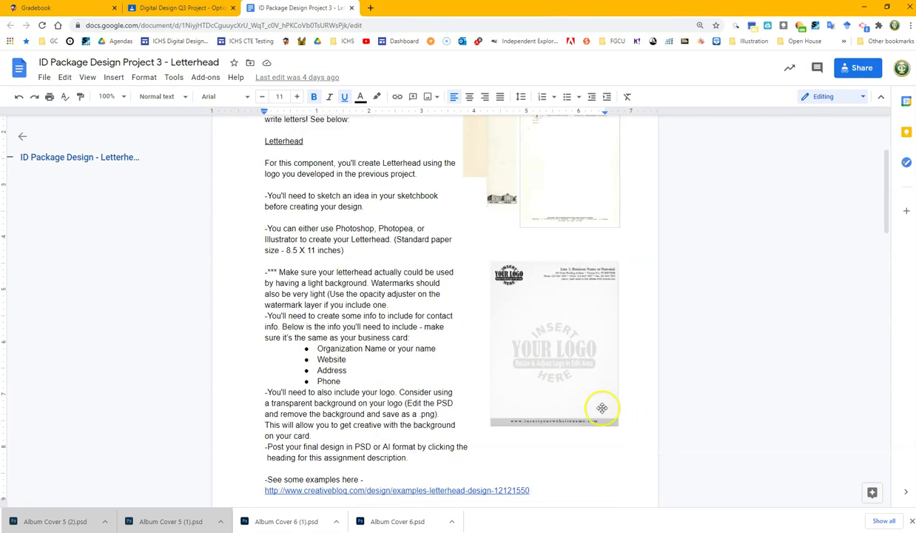
scroll(602, 408, "up", 2)
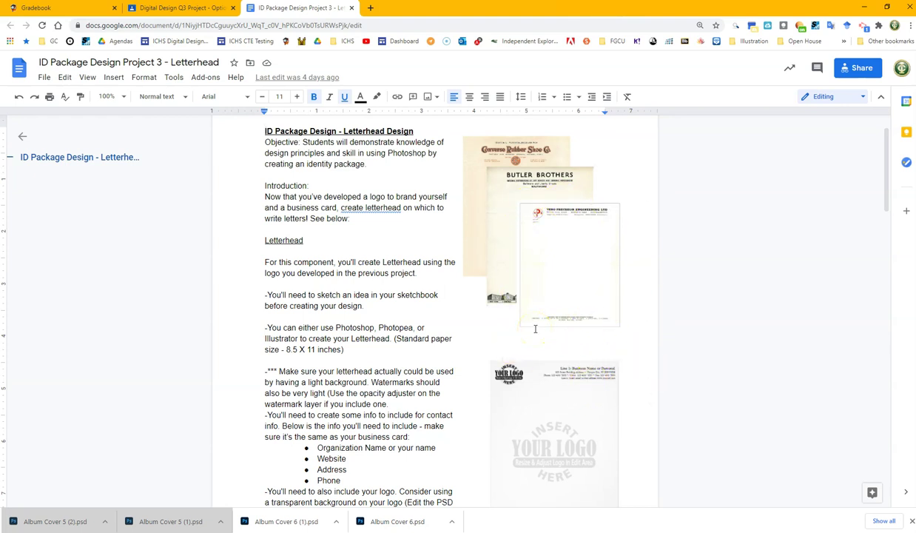
scroll(589, 348, "down", 5)
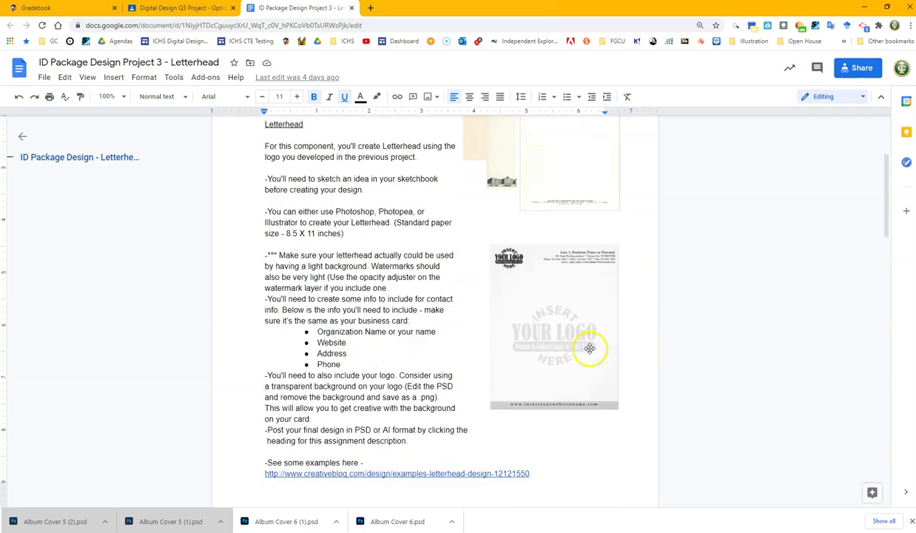
scroll(567, 416, "down", 6)
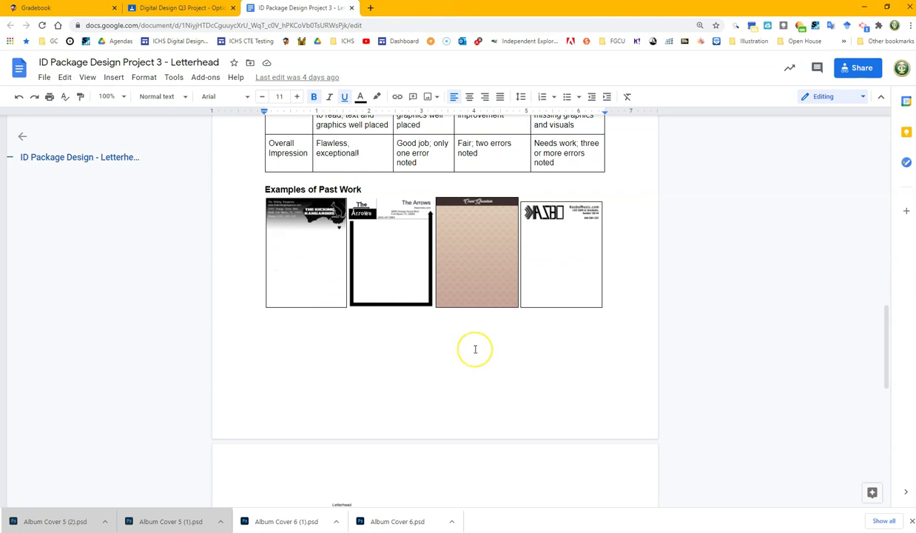
scroll(475, 350, "down", 1)
scroll(472, 327, "up", 1)
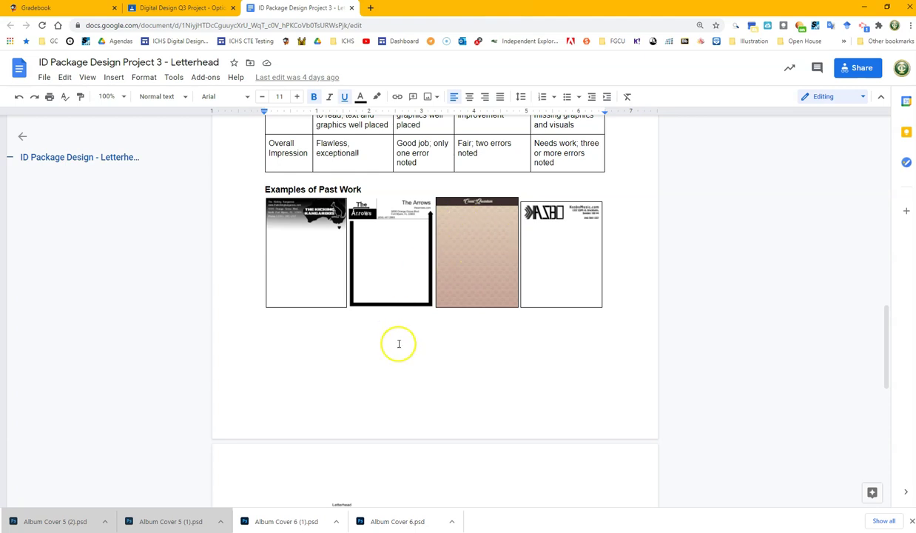
scroll(398, 343, "down", 5)
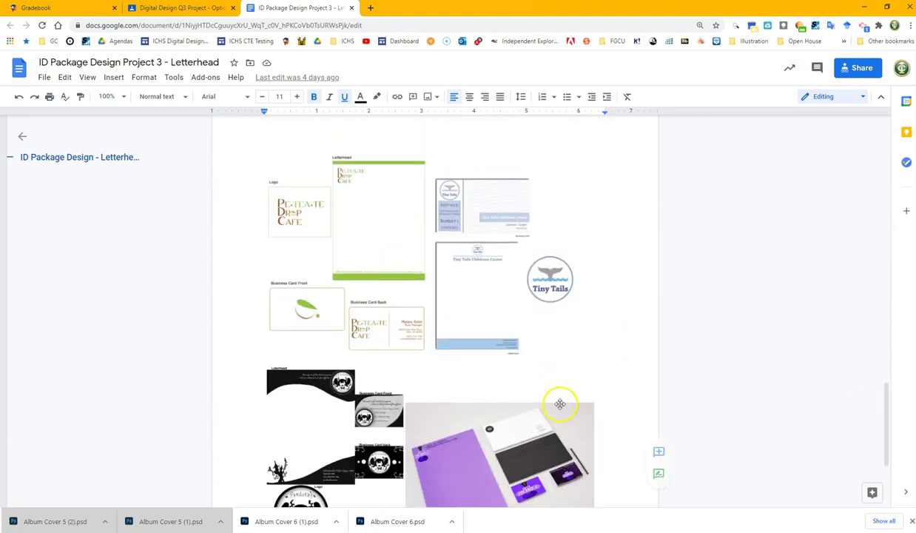
scroll(551, 393, "down", 1)
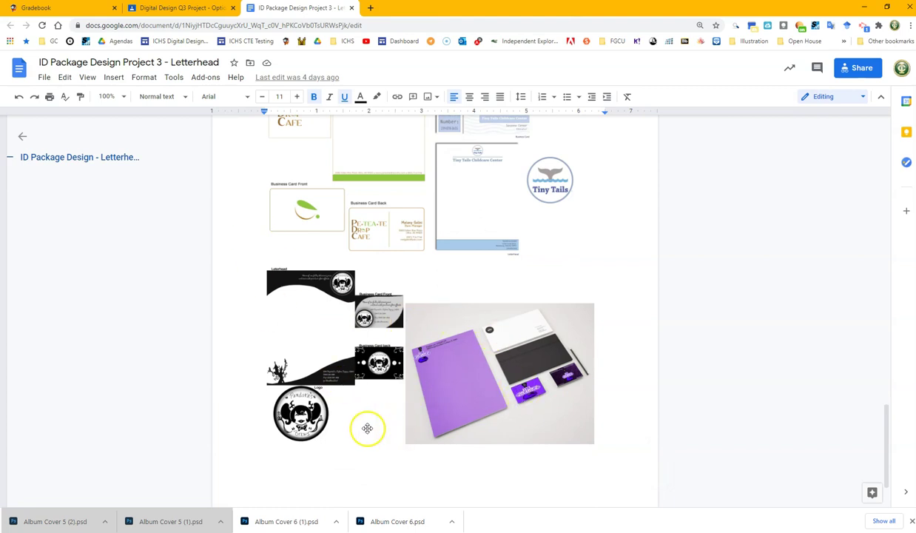
scroll(392, 382, "up", 4)
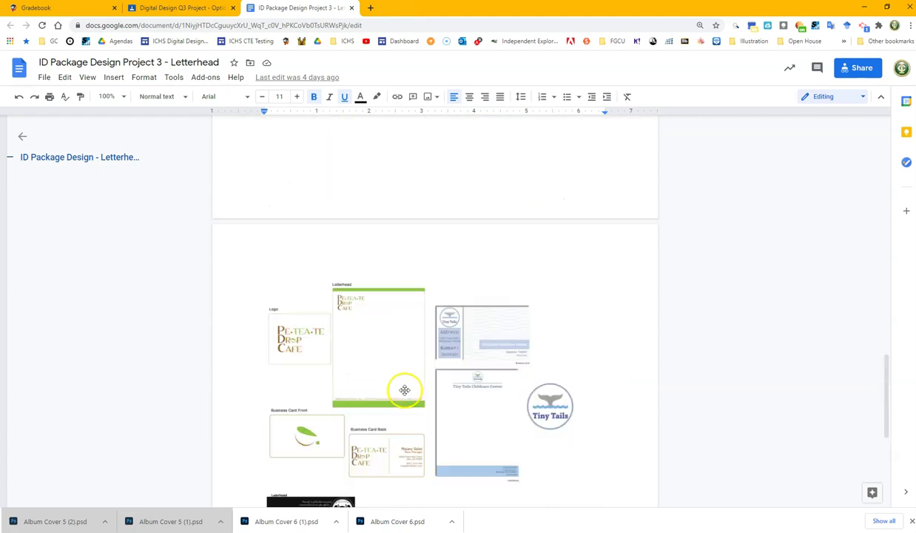
scroll(396, 324, "up", 15)
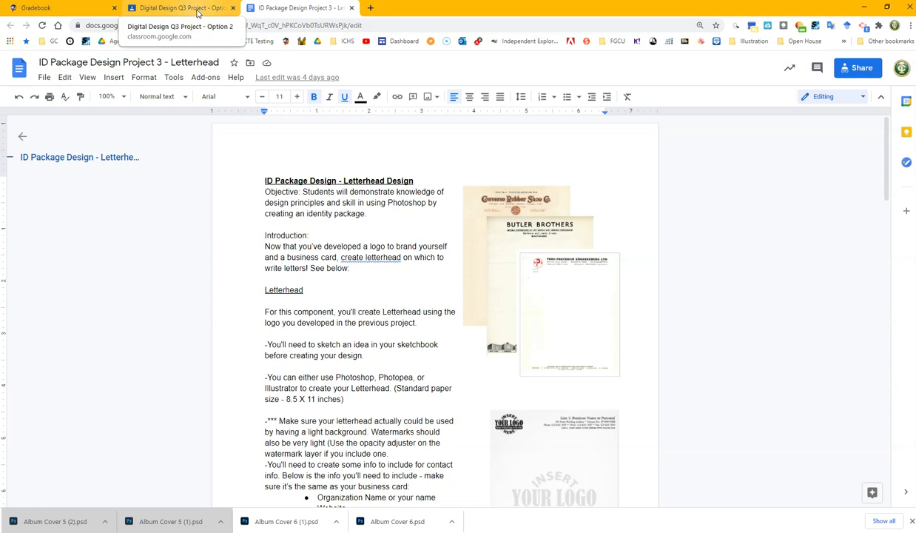
- Open the Standard Letterhead Template.psd attachment from the Classroom page in a new tab
left_click(182, 8)
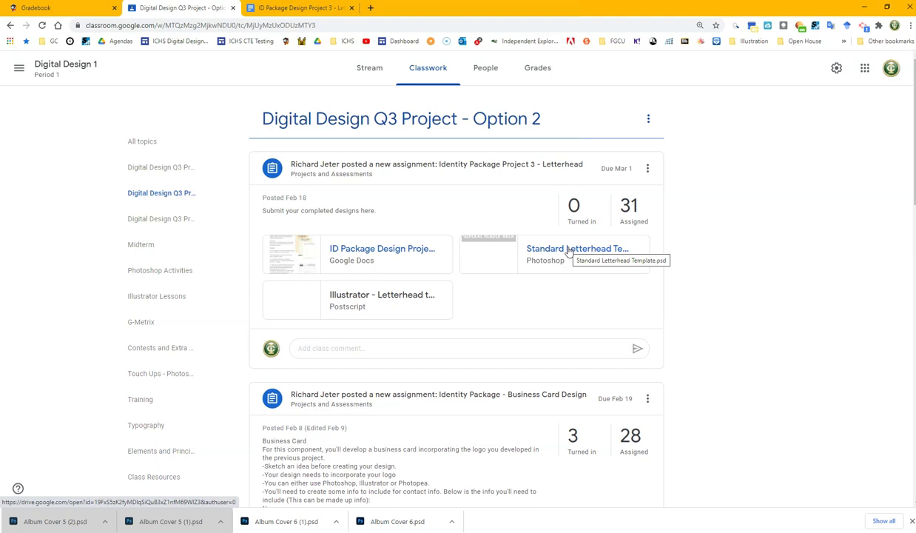
right_click(556, 253)
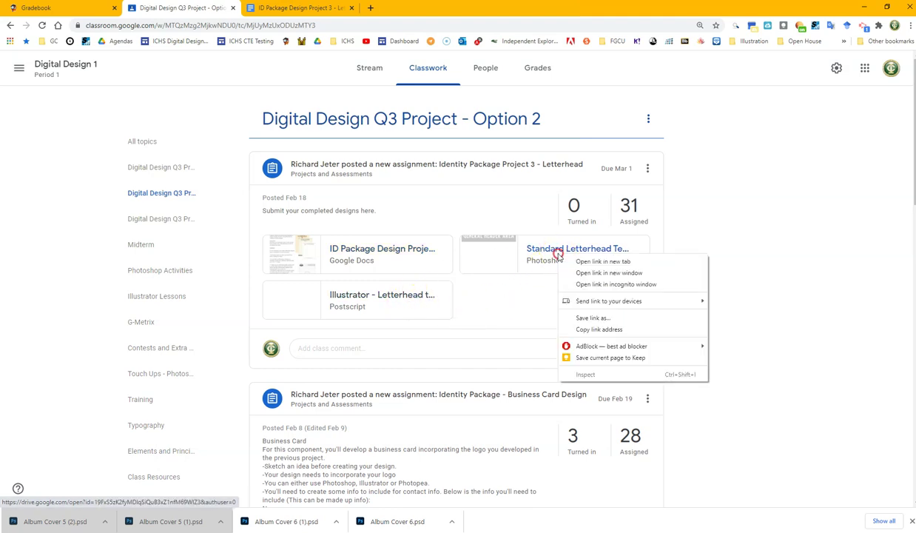
left_click(597, 262)
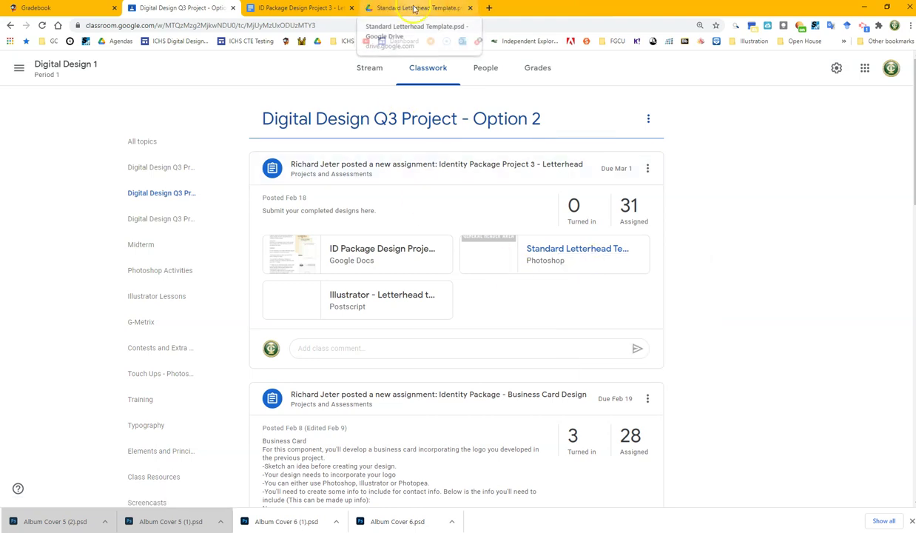
- Review the Standard Letterhead Template.psd preview in the Google Drive tab
left_click(413, 7)
scroll(527, 360, "down", 4)
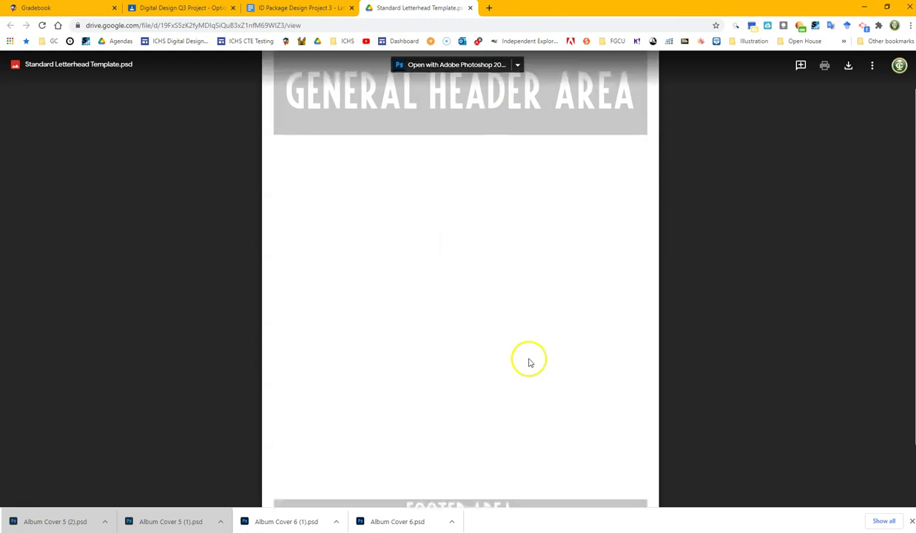
scroll(515, 375, "up", 4)
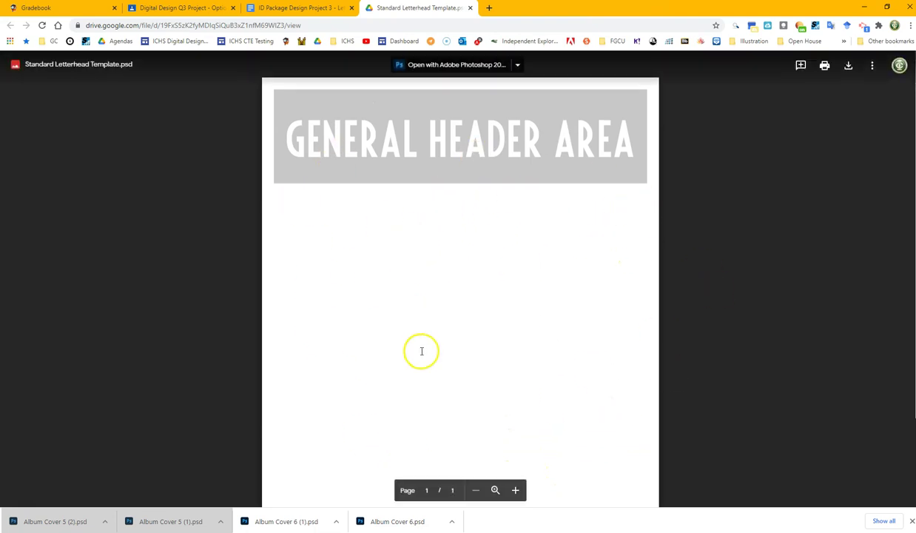
scroll(375, 370, "down", 4)
scroll(503, 348, "up", 4)
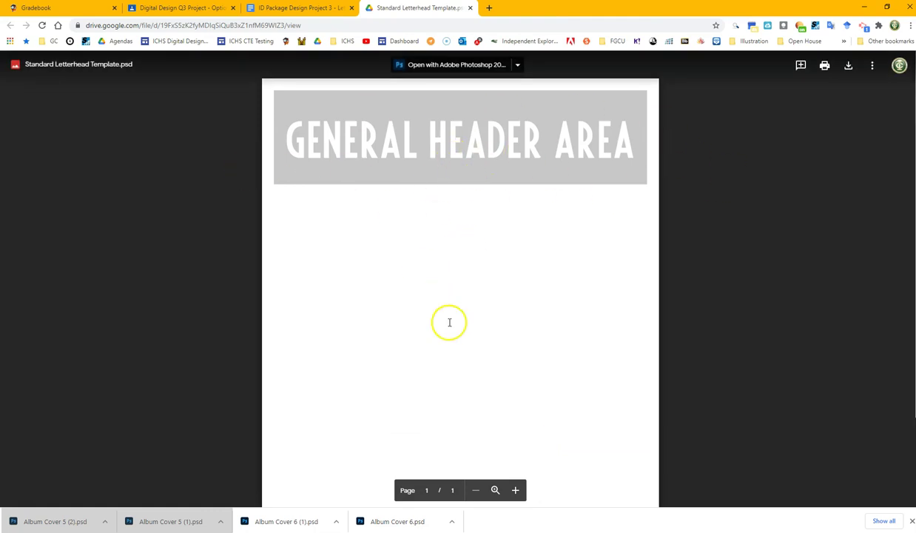
scroll(447, 323, "down", 4)
scroll(642, 393, "up", 4)
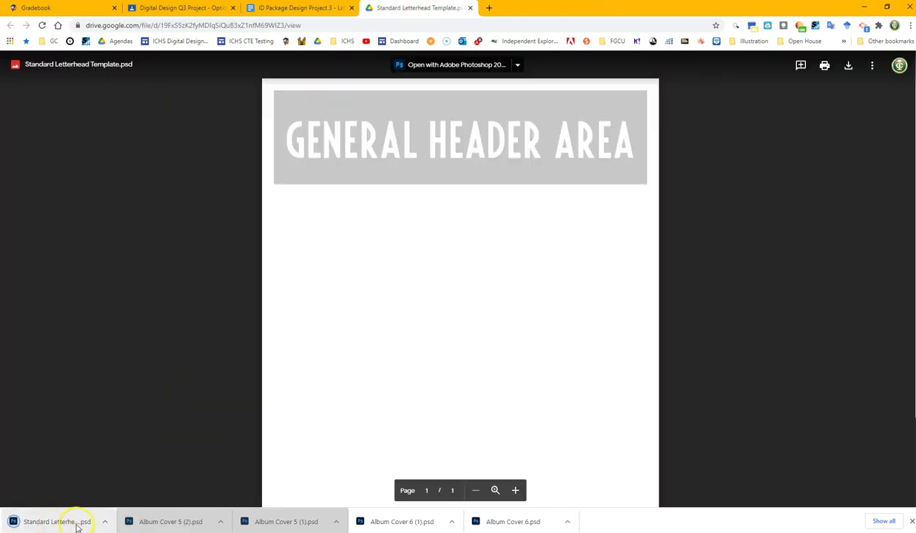
- Open the downloaded letterhead template in Photoshop and turn on the rulers
left_click(85, 522)
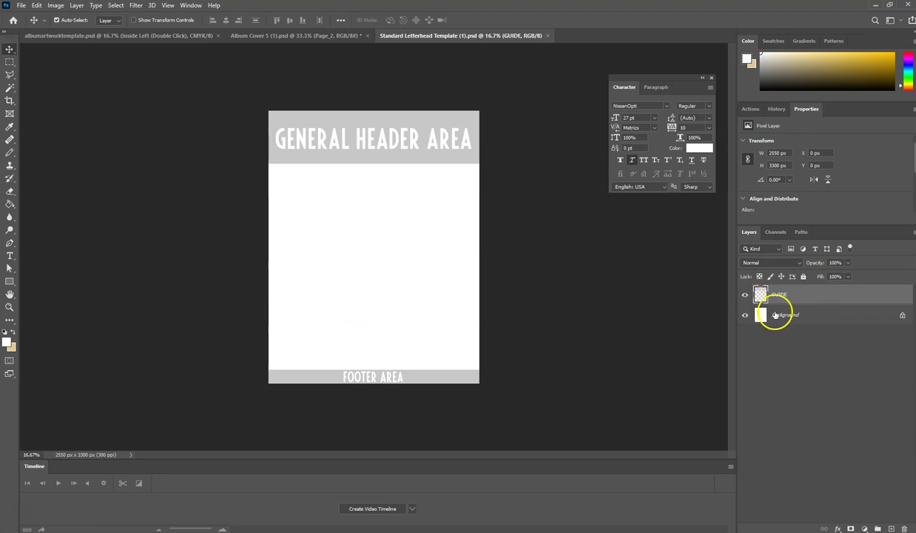
left_click(168, 5)
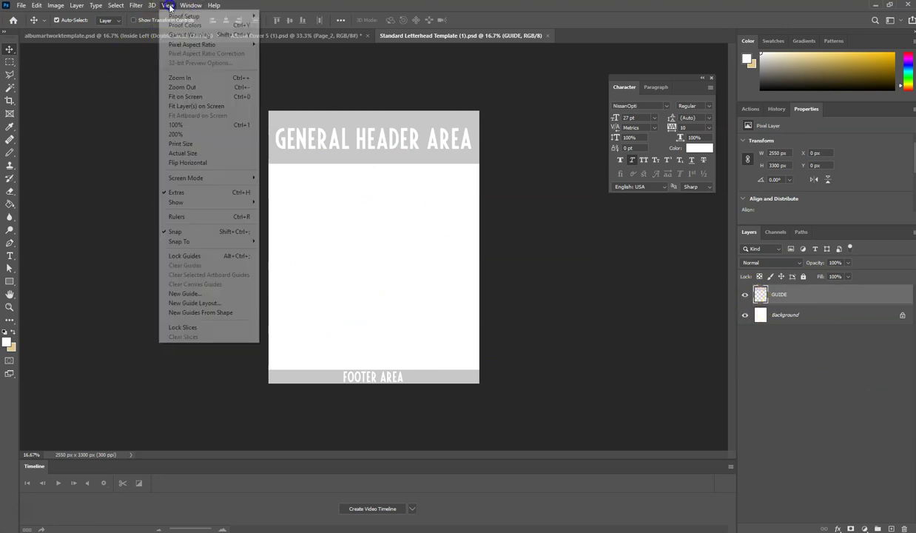
left_click(207, 218)
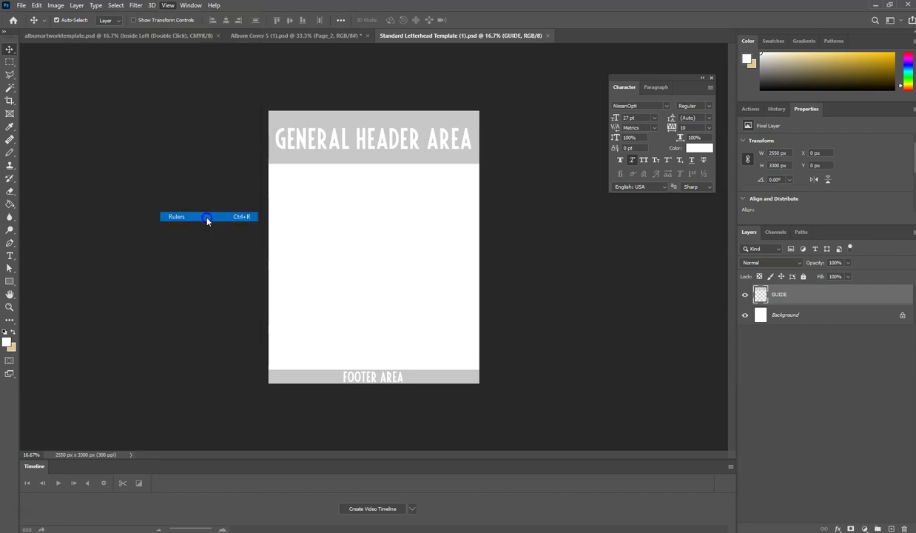
- Add horizontal guides at about 510 px and 3180 px and hide the GUIDE layer
left_click_drag(207, 47, 209, 166)
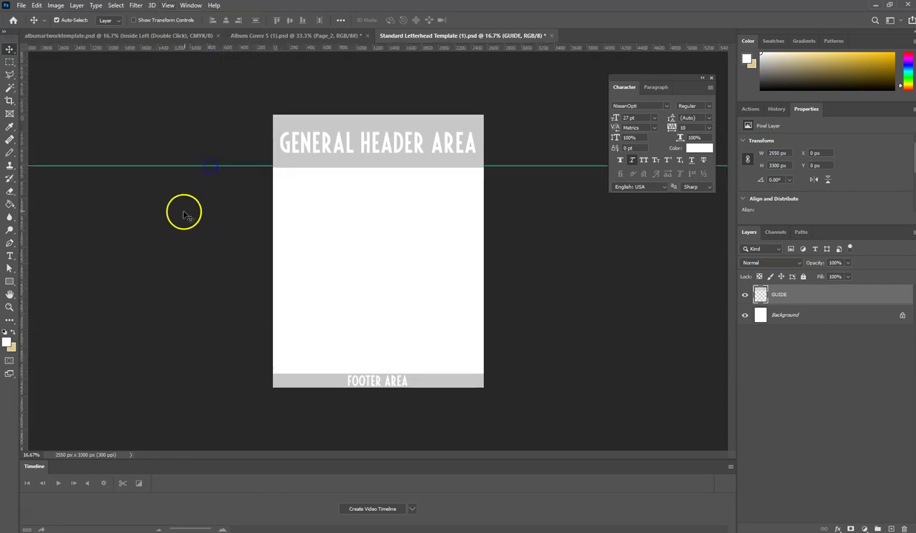
left_click_drag(128, 49, 150, 373)
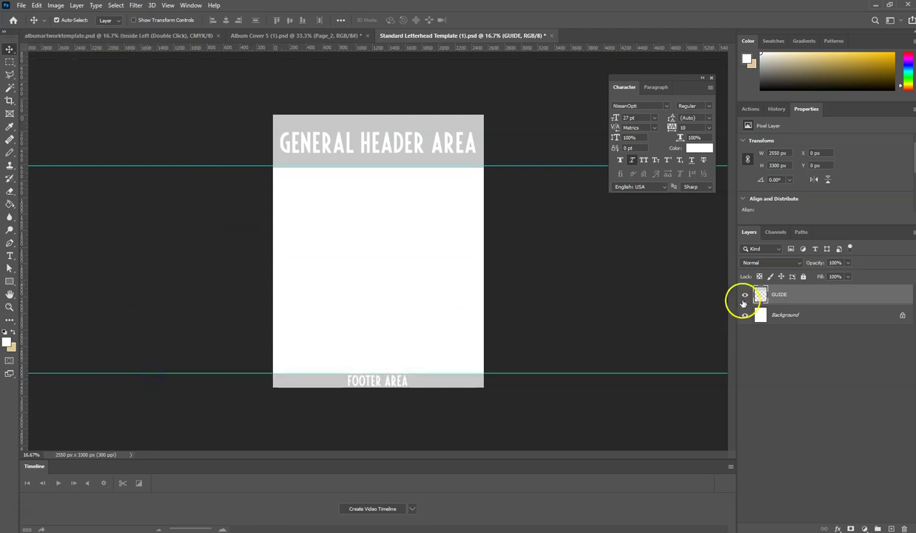
left_click(745, 295)
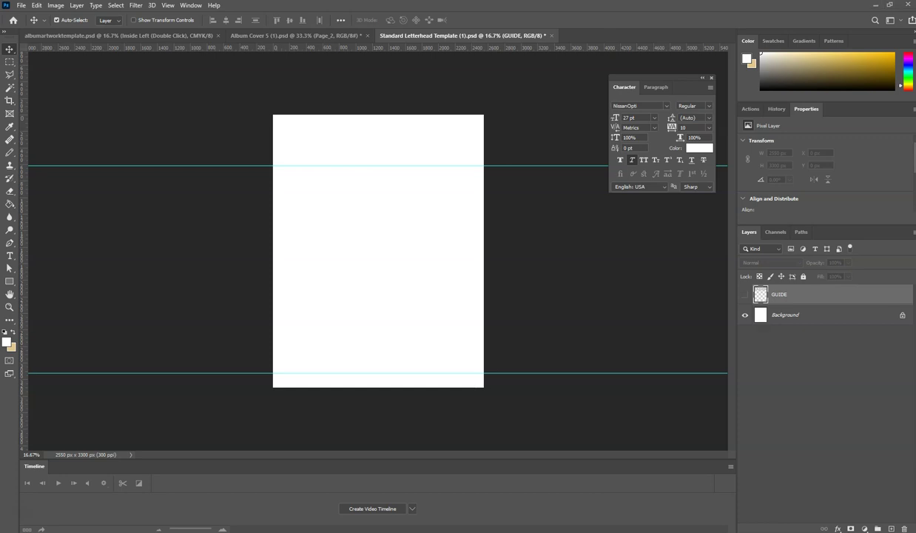
left_click(353, 204)
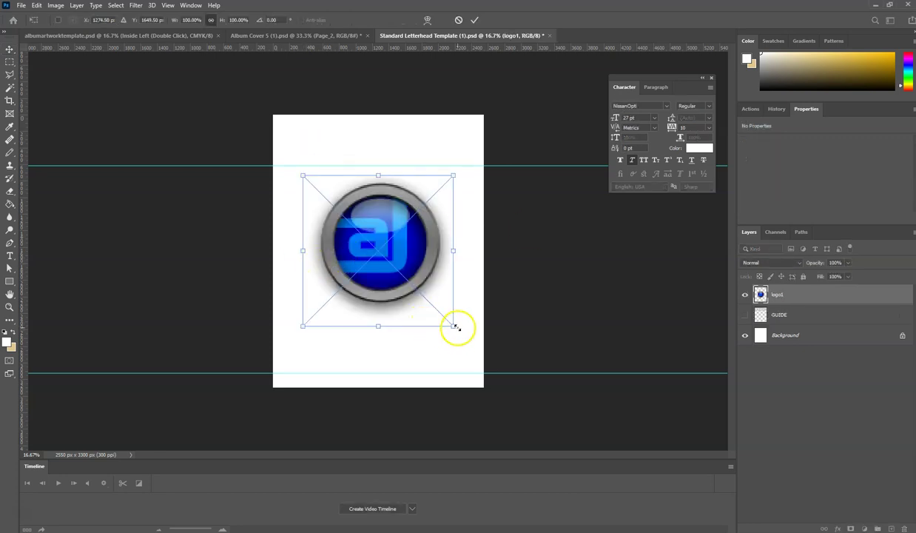
left_click_drag(456, 327, 371, 227)
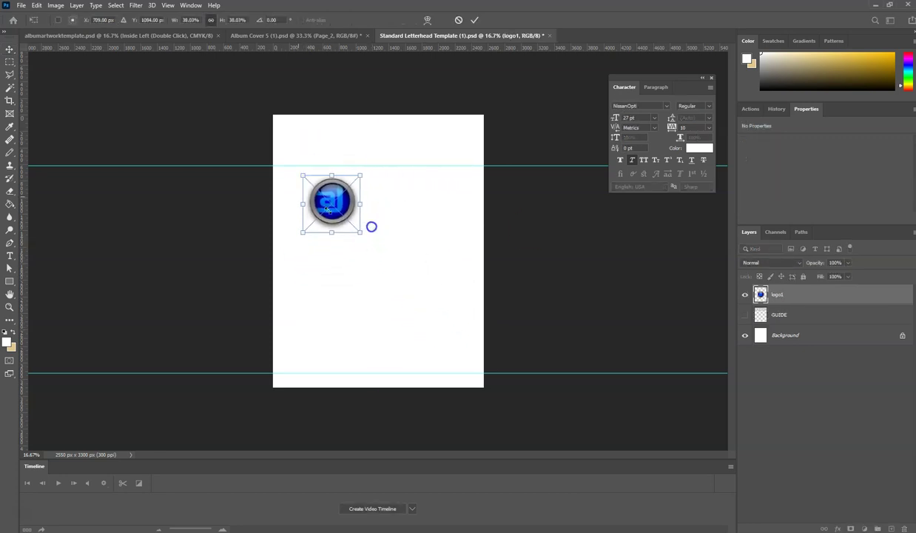
key("Escape")
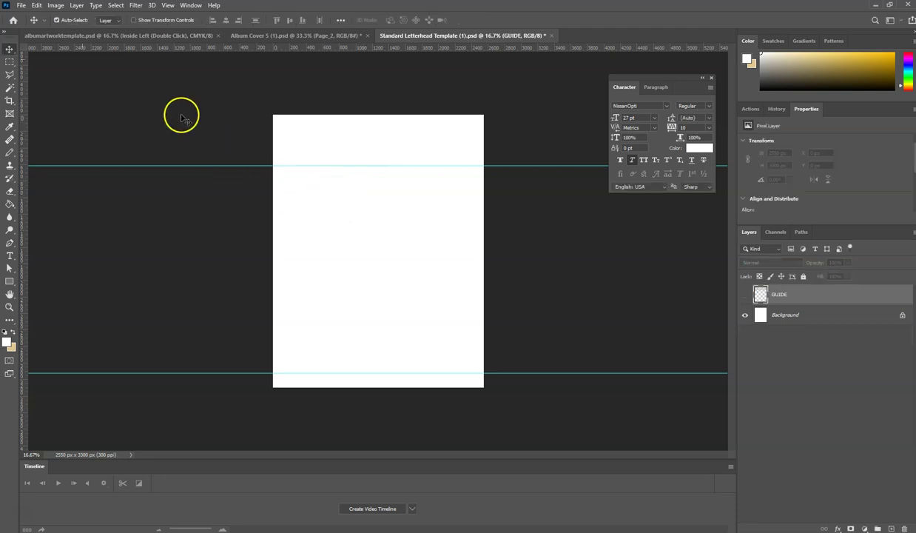
left_click(22, 6)
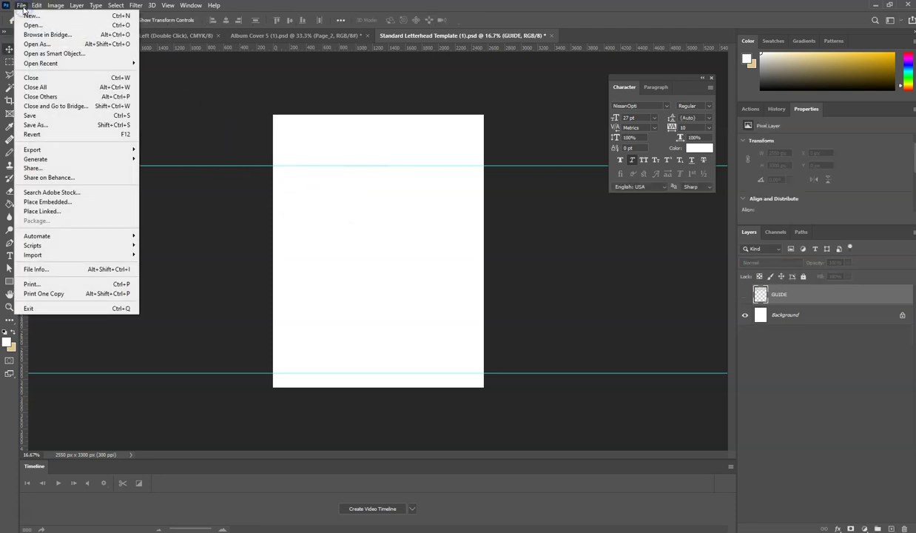
left_click(511, 11)
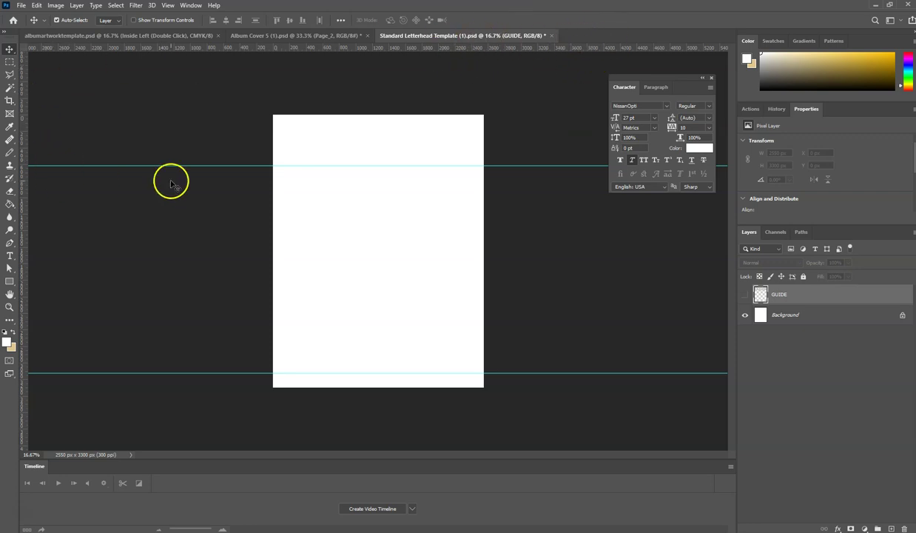
mouse_move(2, 154)
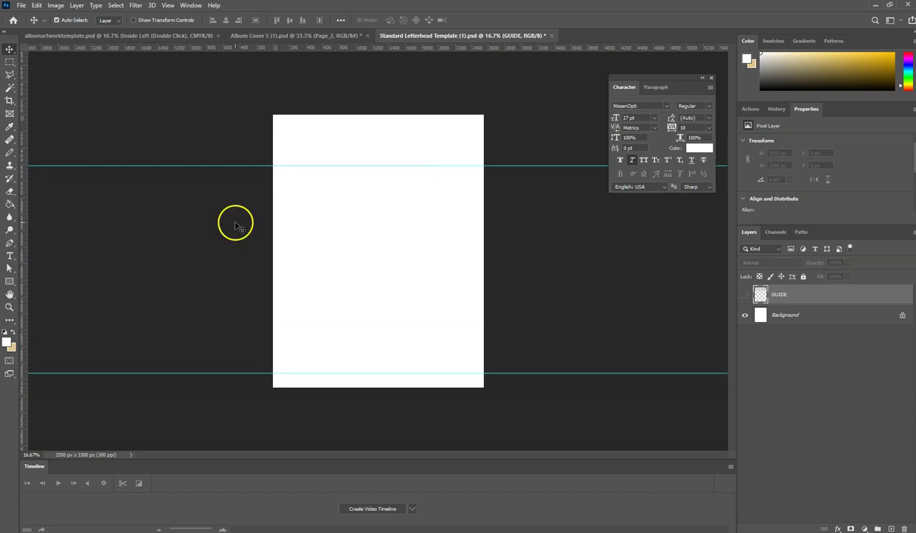
- Browse to logo1 on the Desktop in Photoshop's Open dialog
left_click(22, 6)
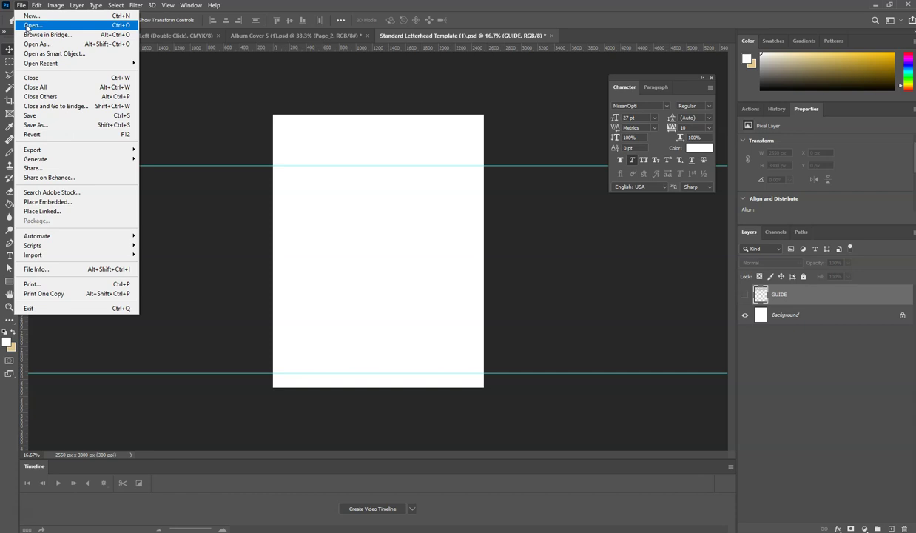
left_click(27, 26)
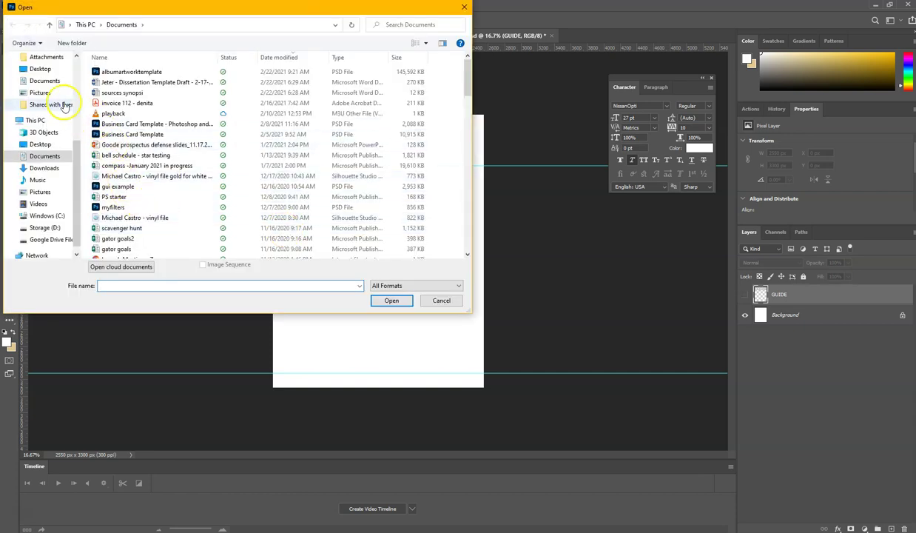
left_click(37, 145)
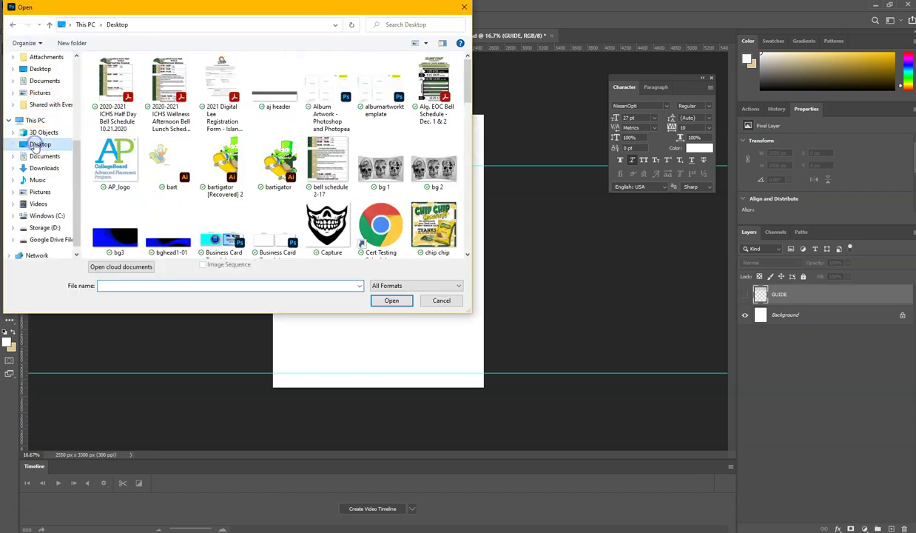
scroll(327, 190, "down", 2)
scroll(324, 196, "down", 8)
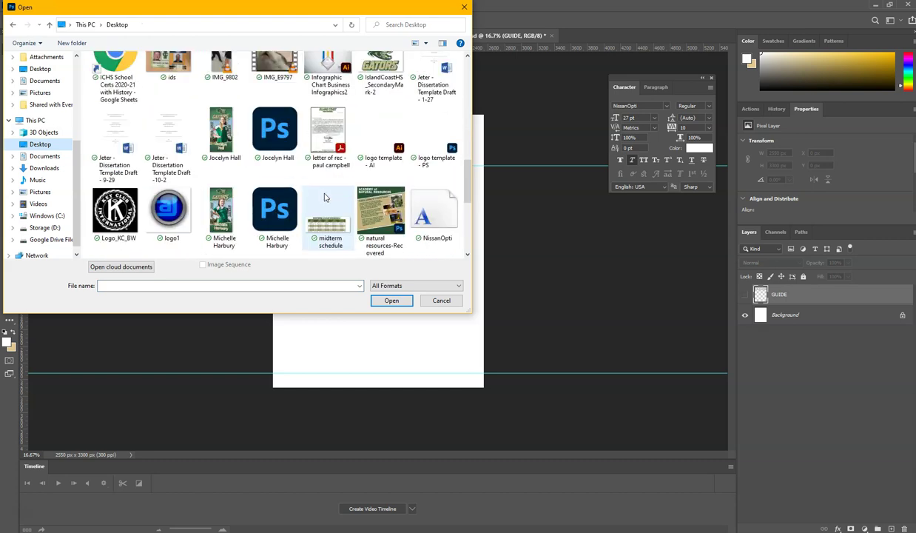
scroll(324, 197, "down", 2)
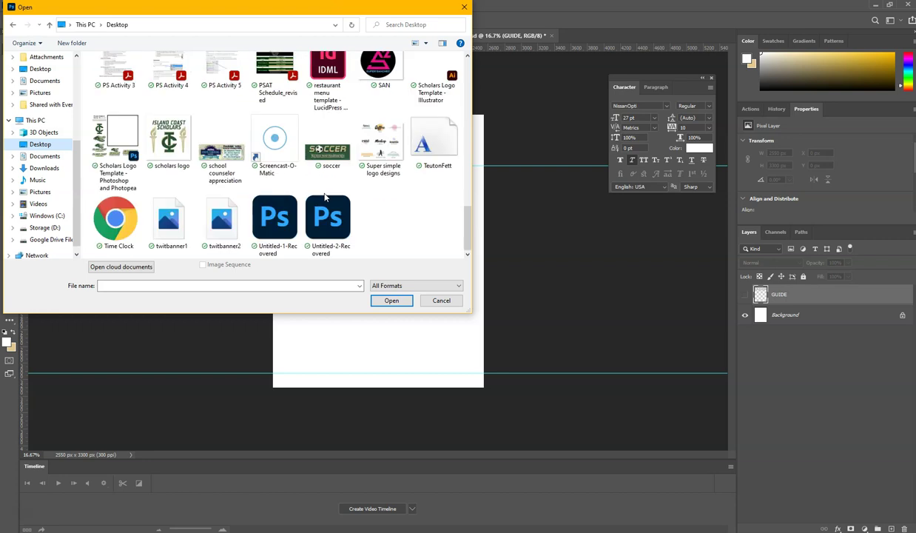
scroll(324, 196, "up", 8)
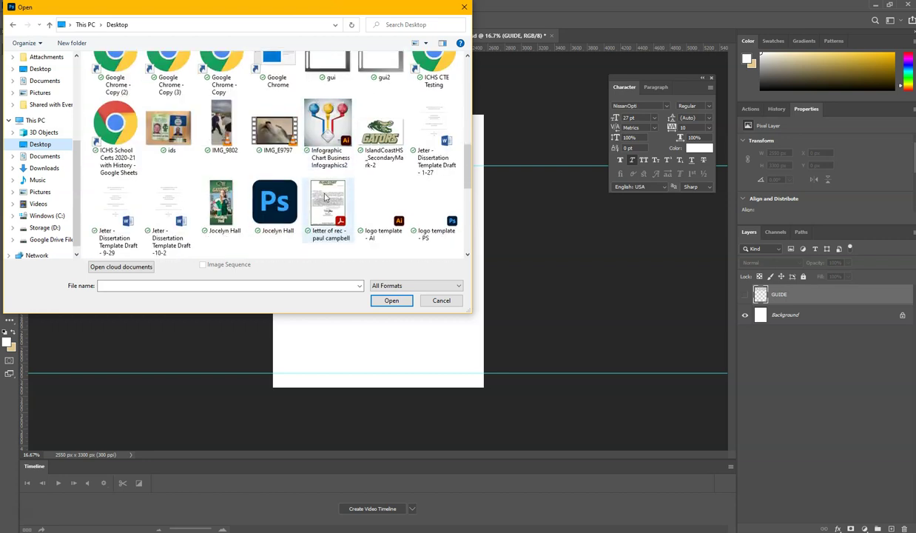
scroll(324, 196, "down", 5)
- Open logo1.png, select all and Copy Merged the logo
double_click(168, 127)
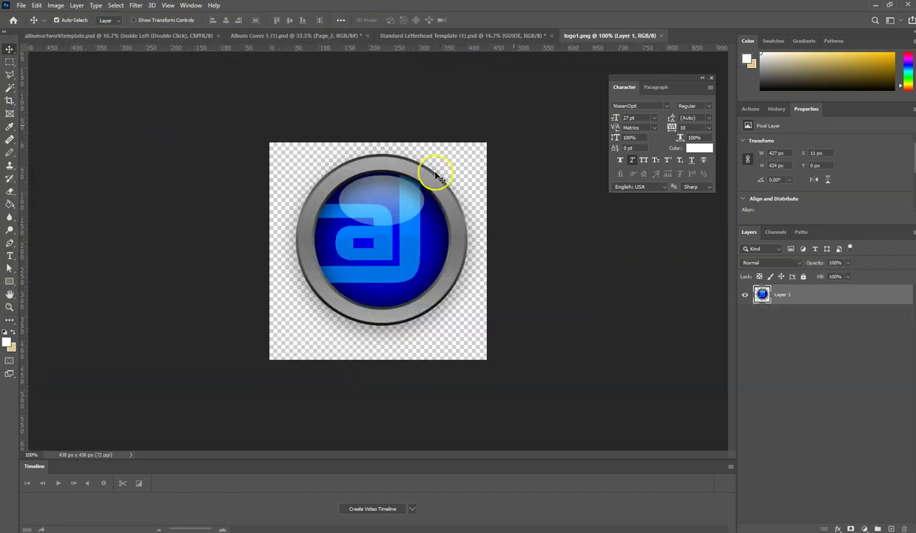
left_click(117, 6)
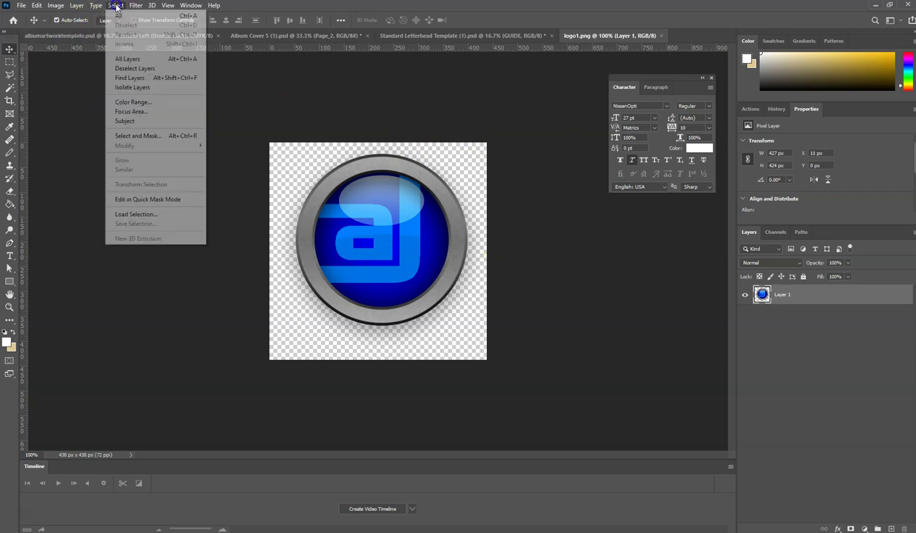
left_click(118, 16)
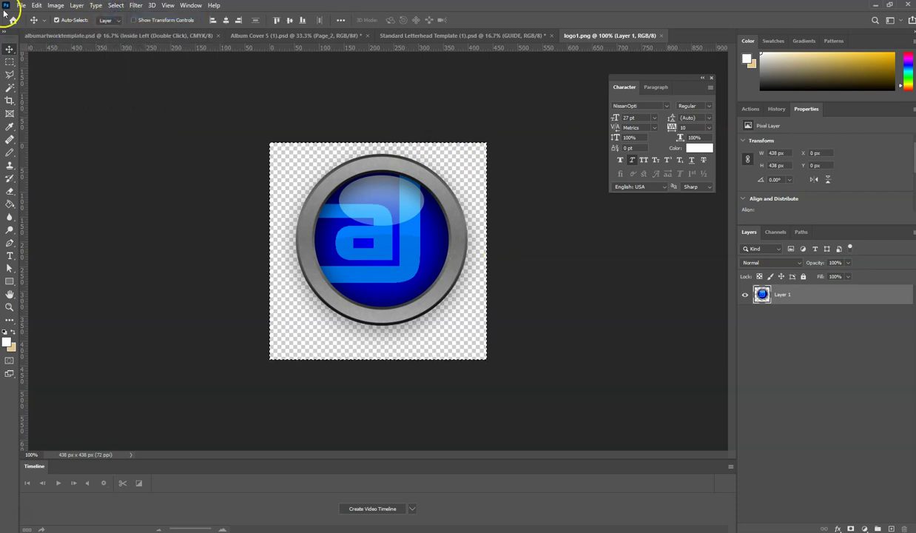
left_click(36, 5)
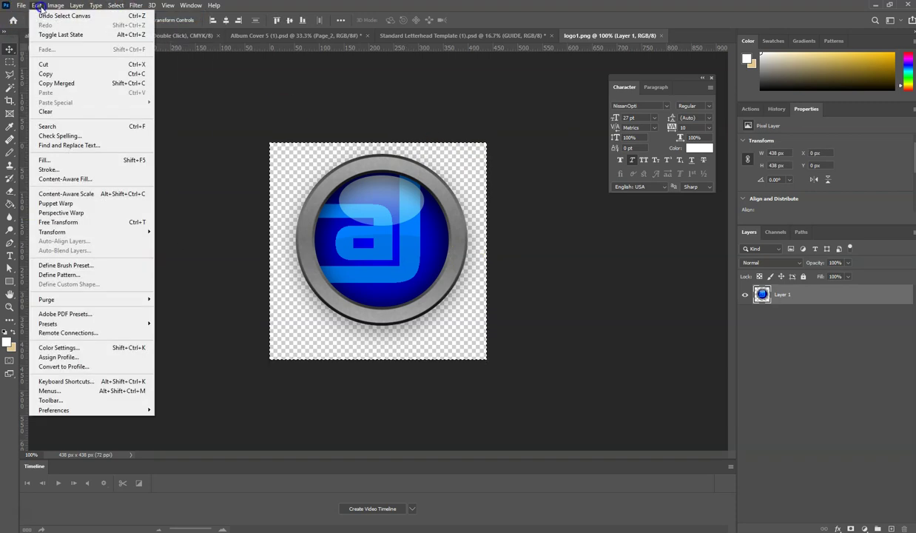
left_click(61, 84)
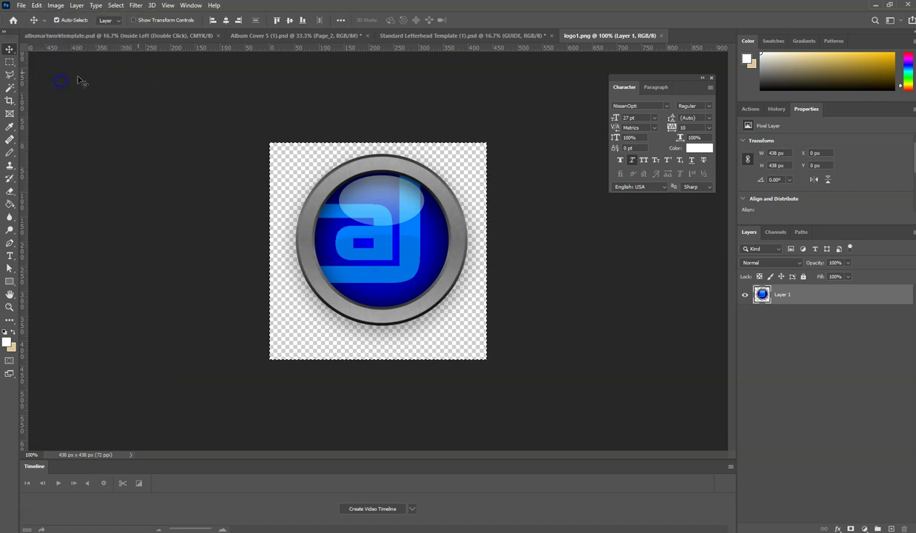
- Paste the logo into the letterhead and move it to the top-left header (X 59, Y 64)
left_click(422, 37)
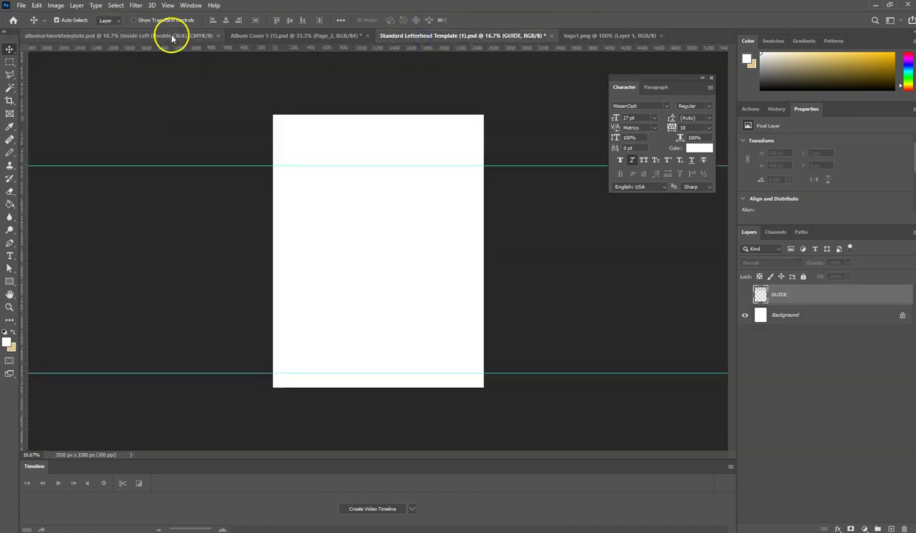
left_click(36, 5)
left_click(60, 88)
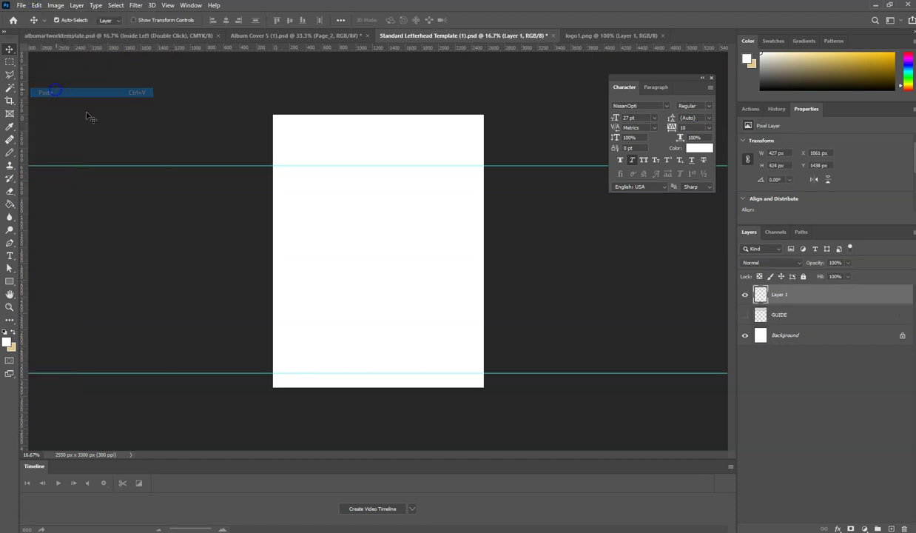
left_click_drag(378, 251, 303, 137)
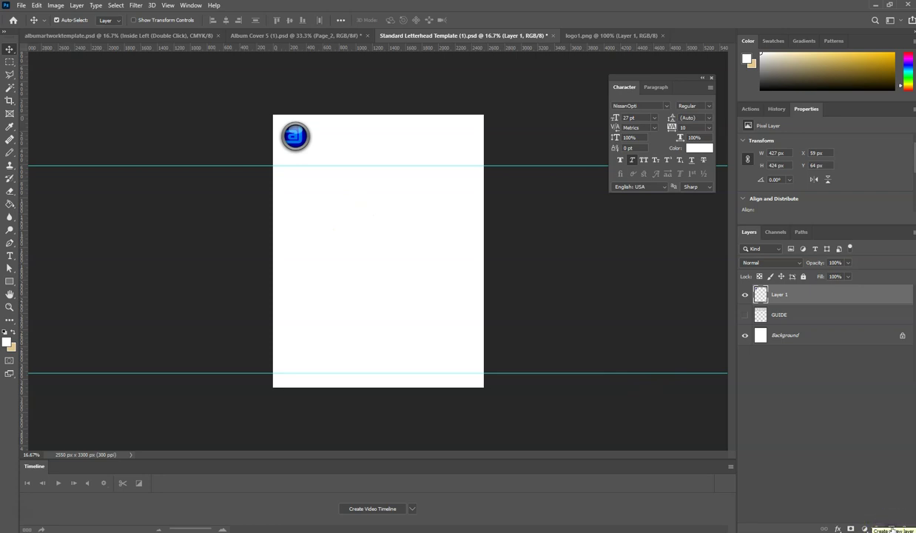
- Draw a white 2628 × 564 px rectangle across the page top, stacked below the logo layer
left_click_drag(14, 282, 26, 275)
left_click_drag(267, 114, 483, 159)
left_click(9, 284)
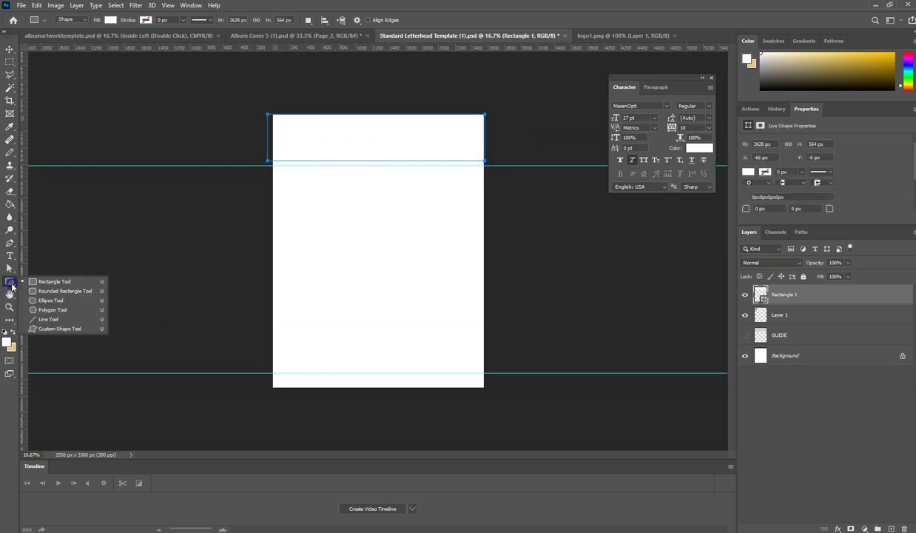
left_click(10, 284)
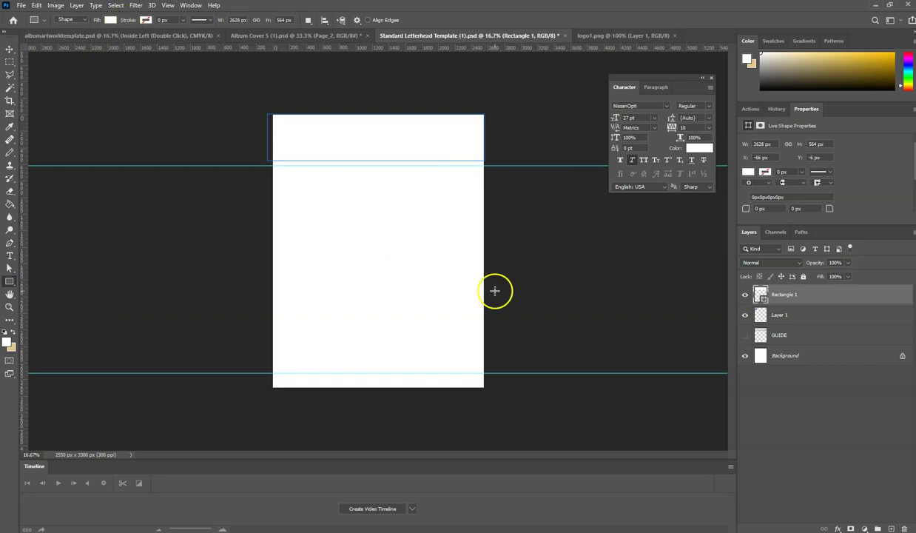
left_click_drag(777, 294, 812, 317)
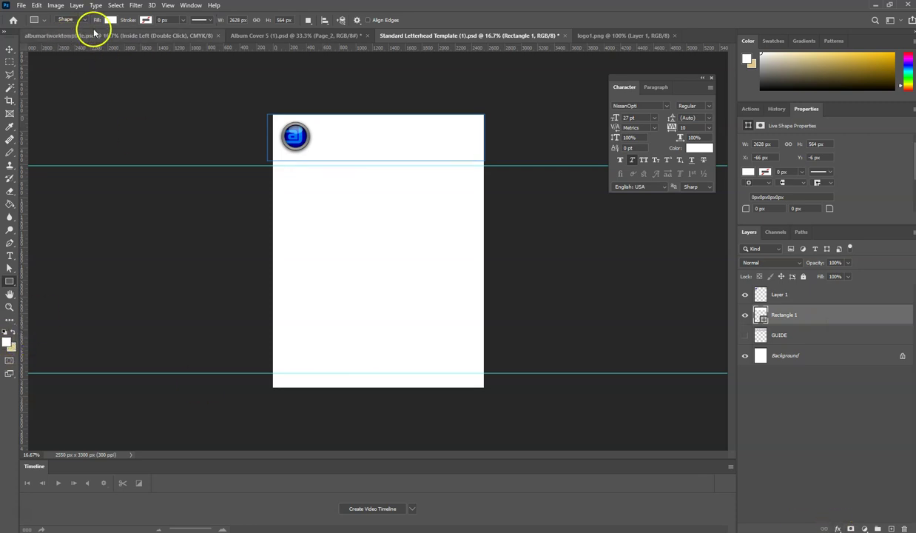
- Add a Normal, reversed, Linear Gradient Overlay at -10° and 91% scale to the header band
left_click(838, 528)
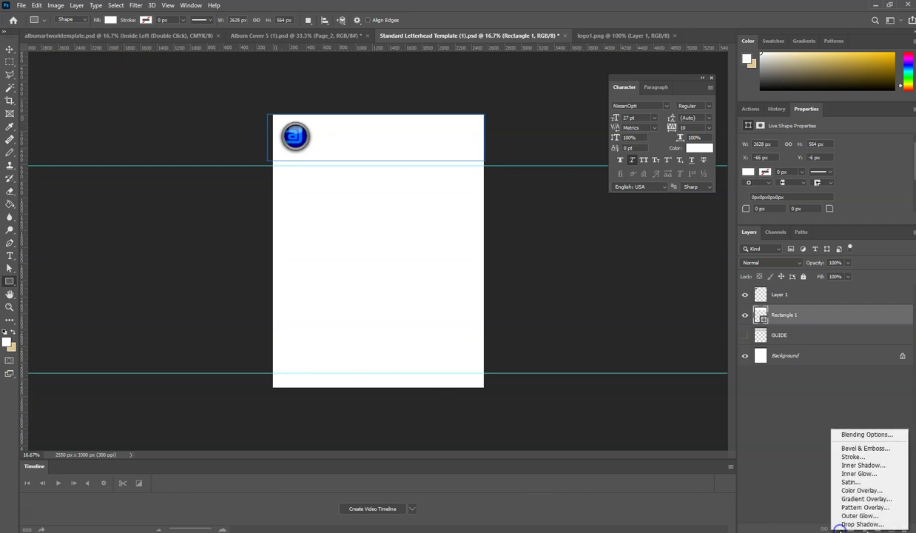
left_click(858, 500)
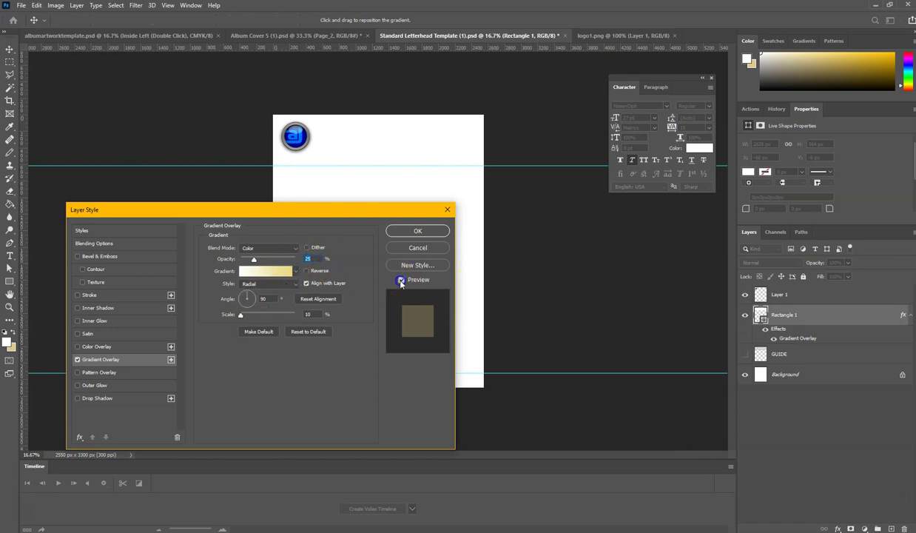
left_click(268, 248)
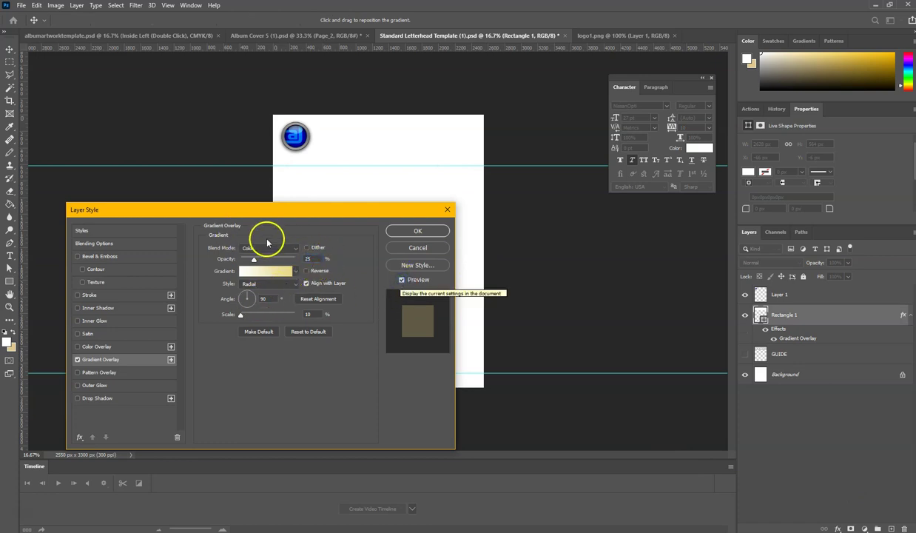
left_click(259, 257)
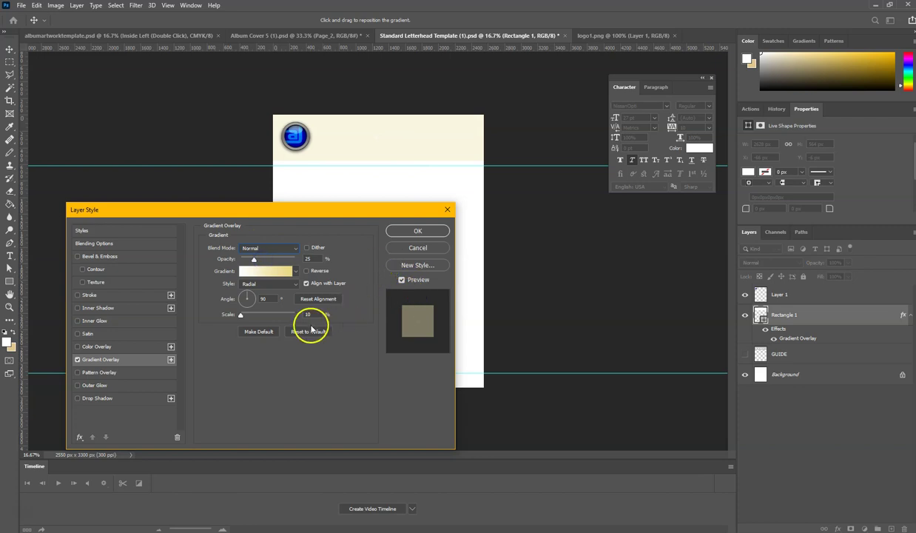
left_click(307, 270)
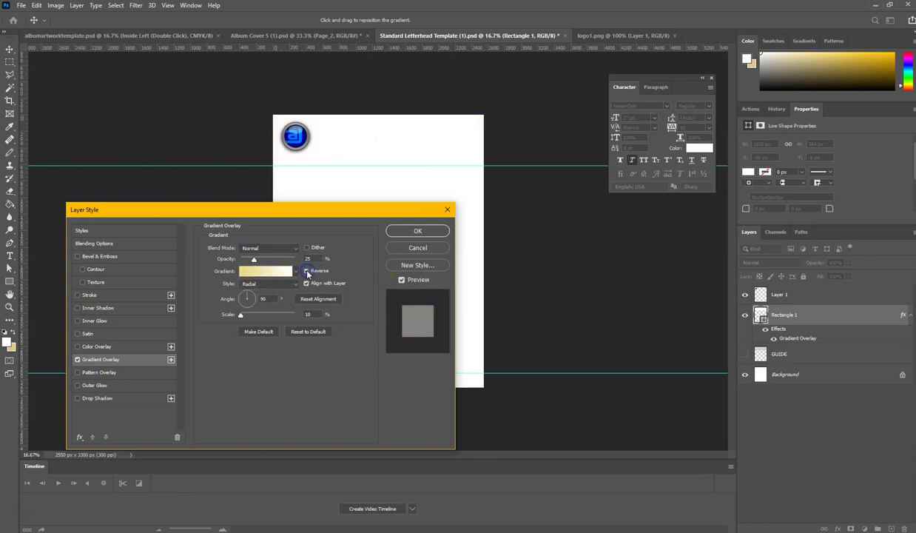
left_click(256, 284)
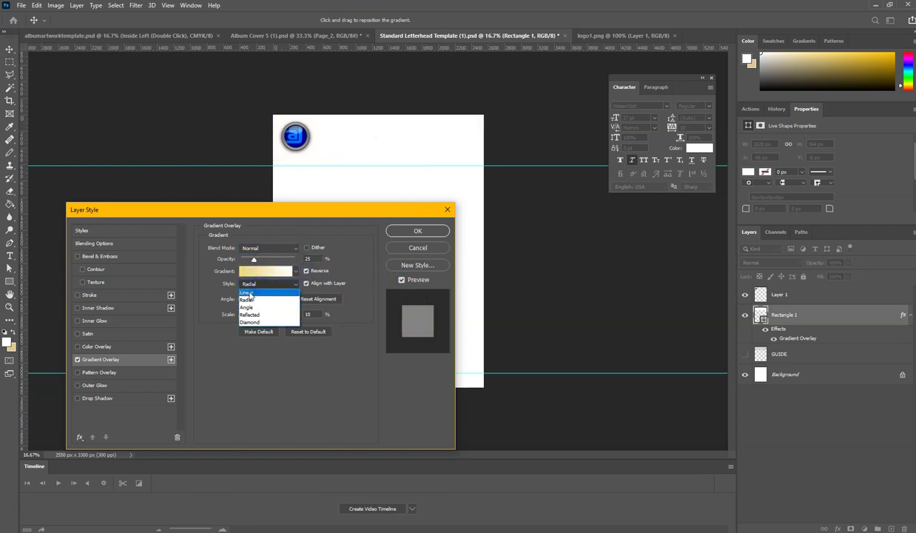
left_click(247, 293)
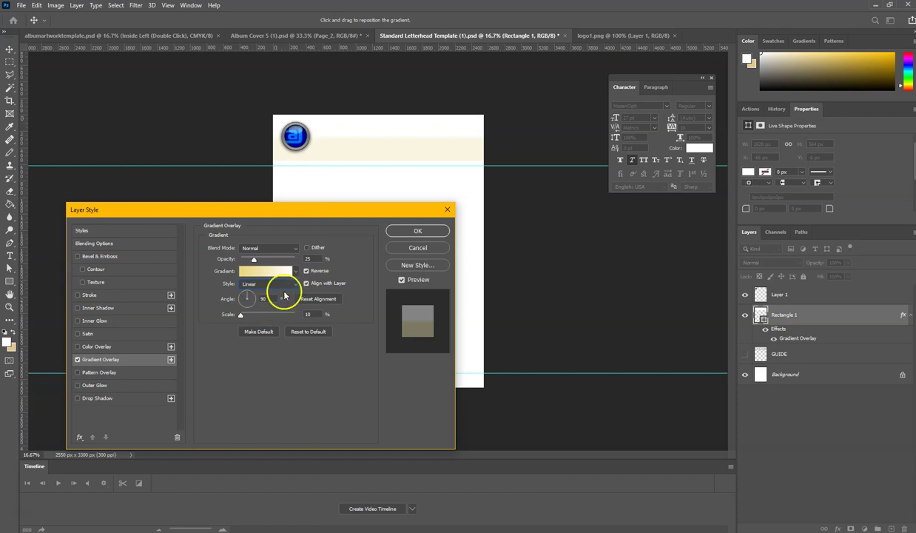
left_click(255, 300)
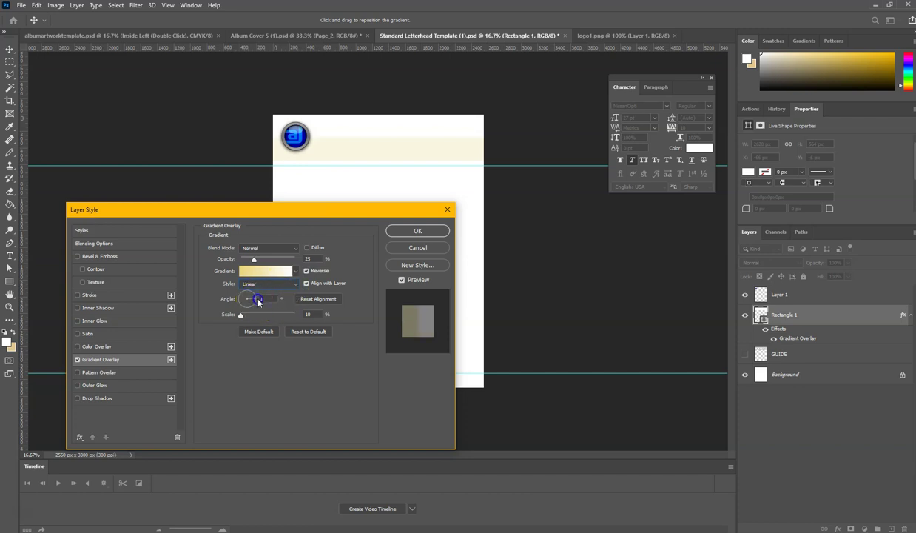
left_click_drag(259, 303, 259, 305)
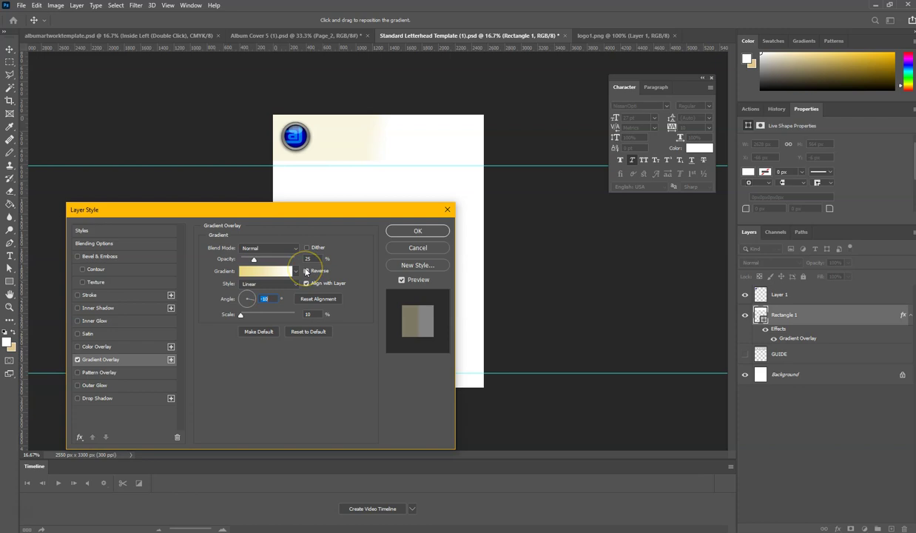
left_click(307, 272)
left_click_drag(271, 325, 269, 325)
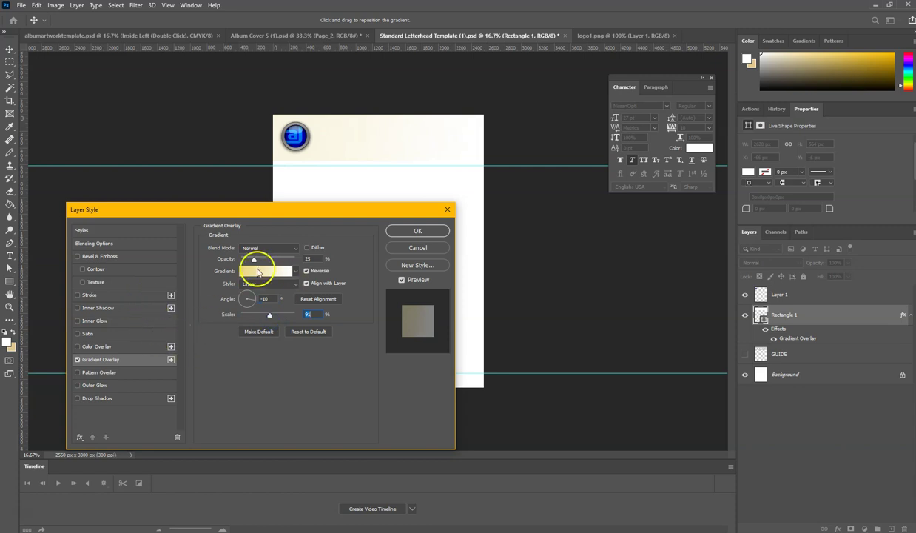
- Set the gradient's right-hand colour stop to the logo's blue and confirm
left_click(257, 271)
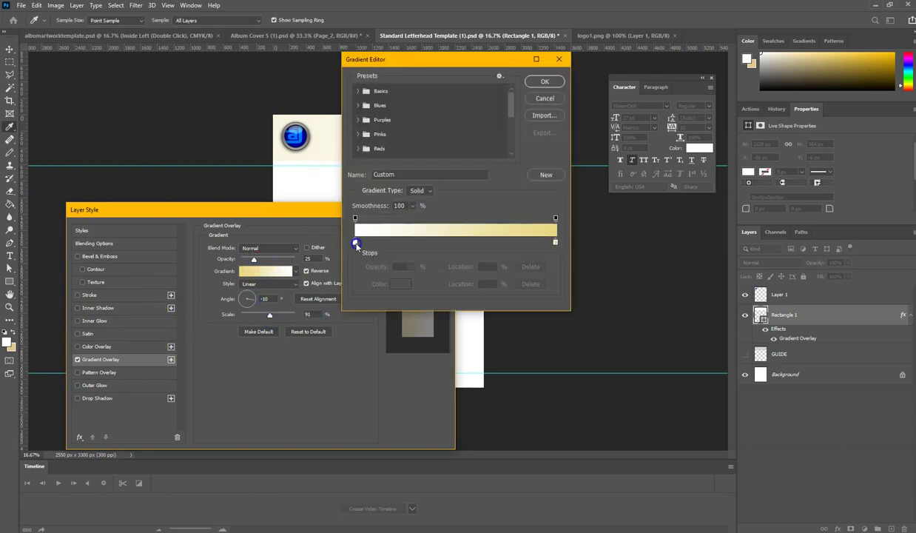
left_click(556, 243)
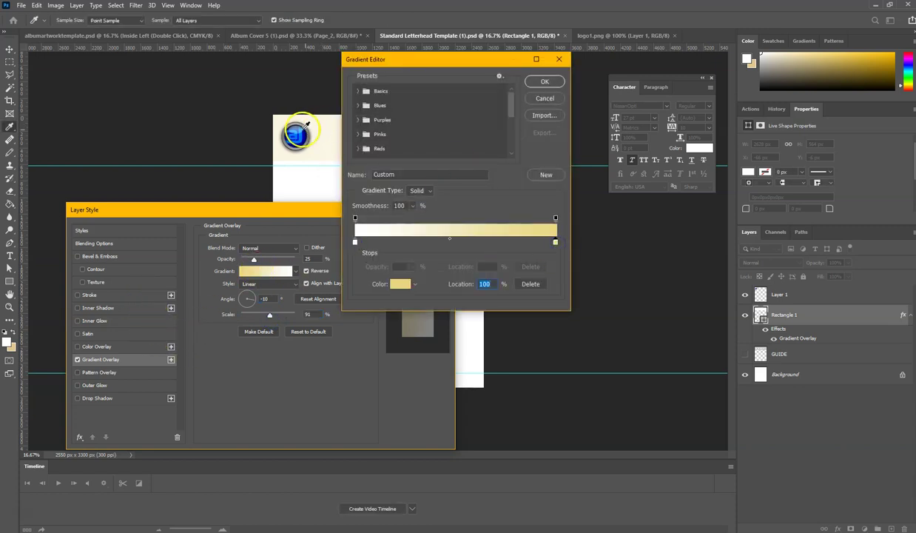
left_click(298, 130)
left_click(545, 82)
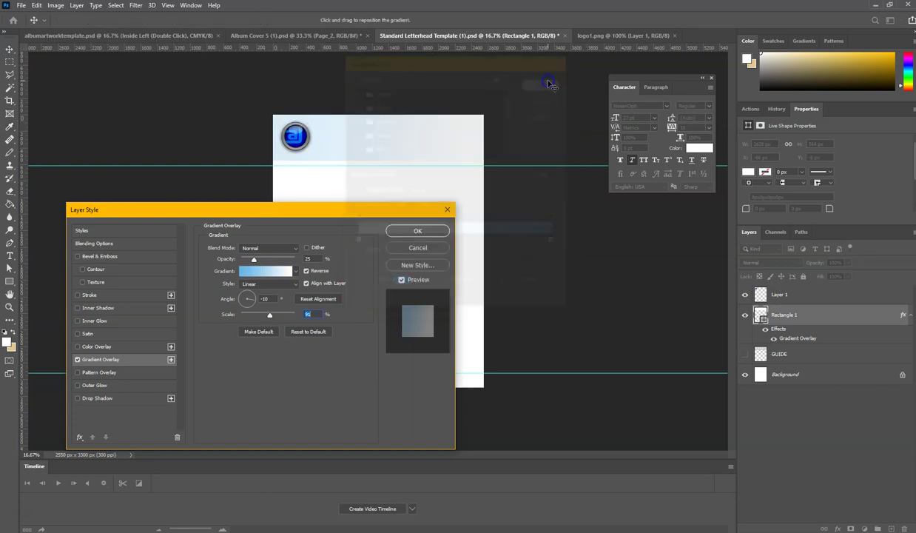
- Add a Drop Shadow to the header band, keeping Gradient Overlay on and Stroke and Bevel off
left_click(78, 398)
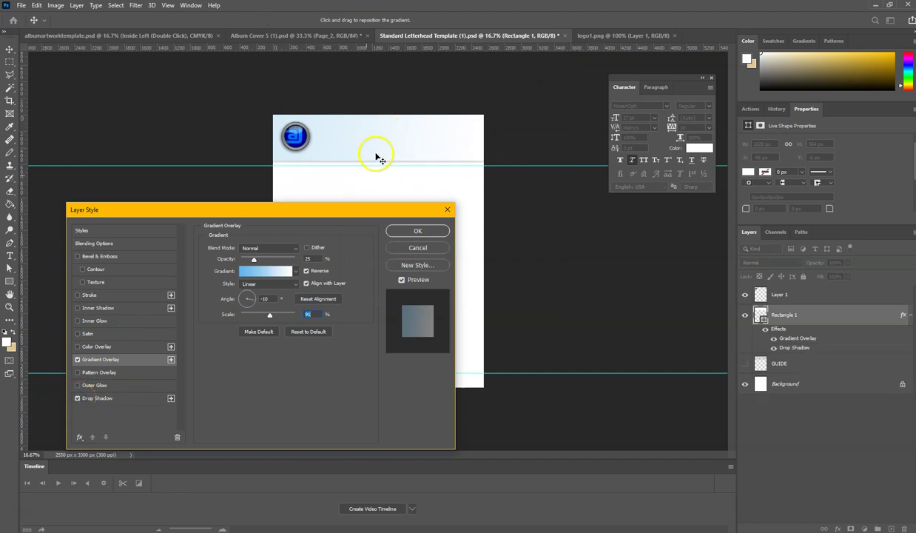
left_click(78, 360)
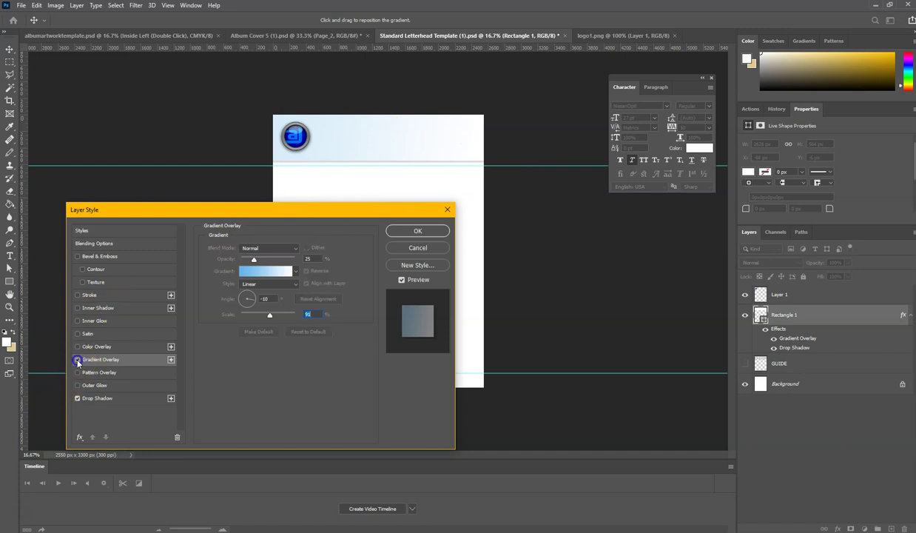
left_click(78, 296)
left_click(78, 295)
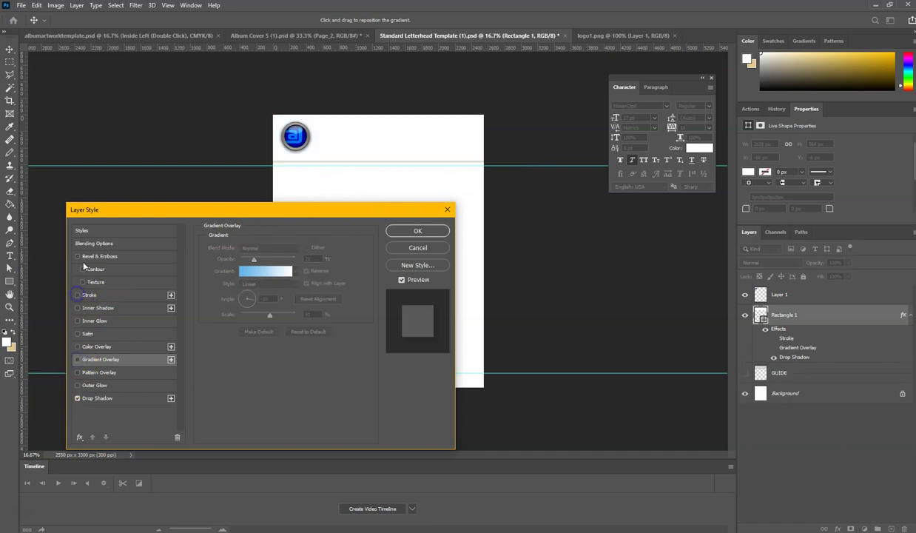
left_click(77, 360)
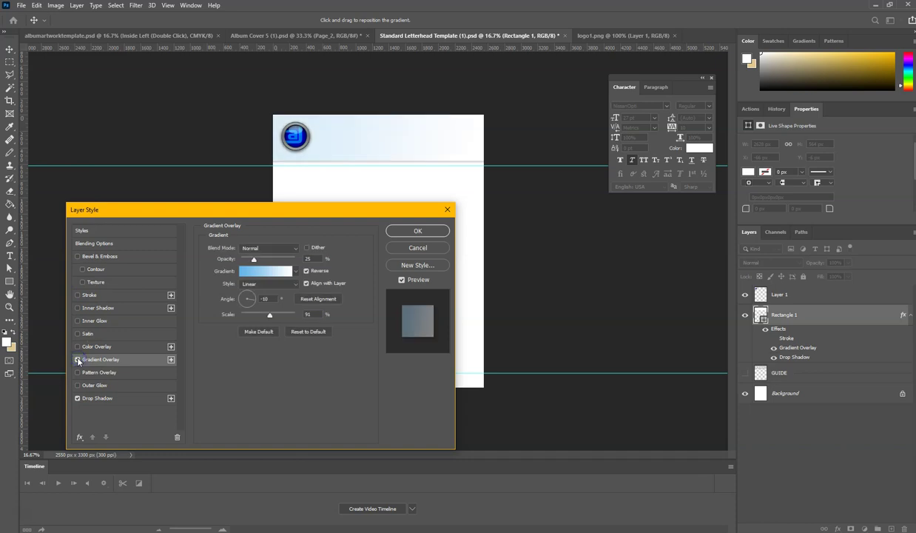
left_click(78, 256)
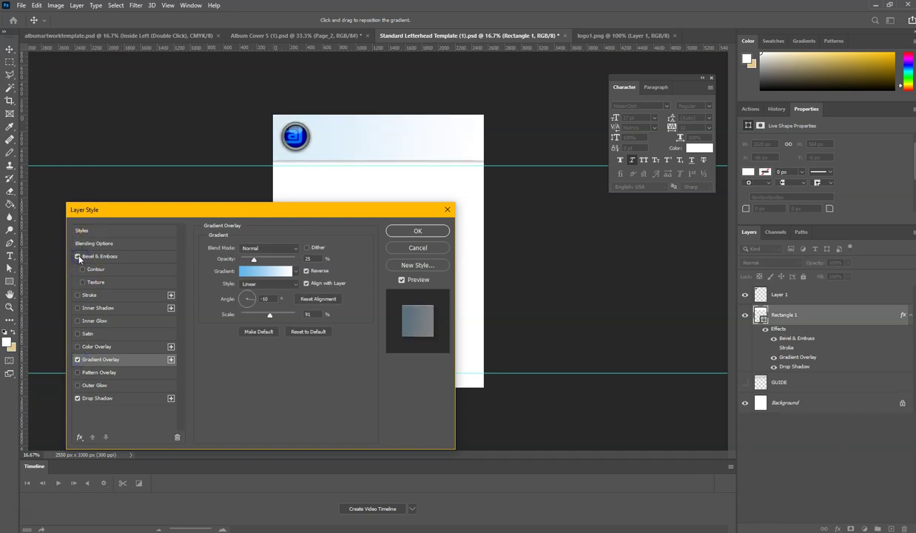
left_click(78, 257)
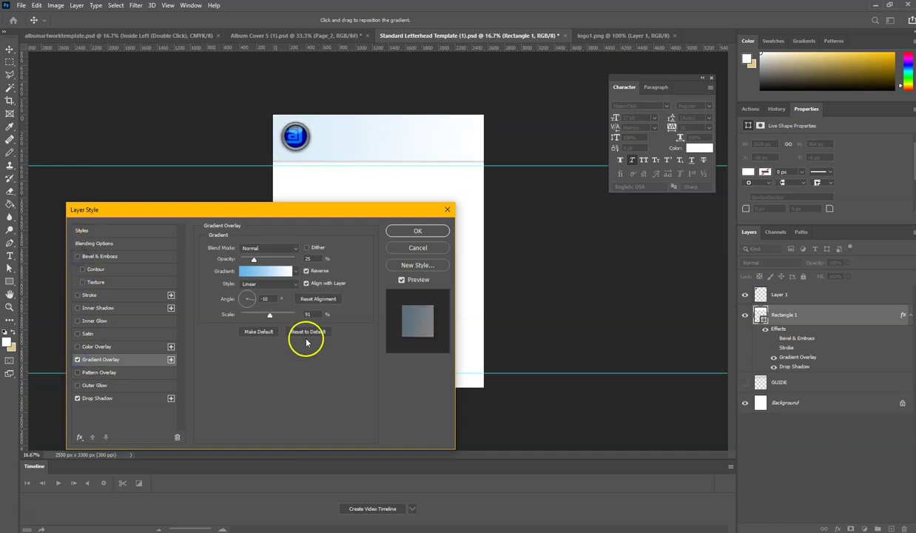
left_click(412, 231)
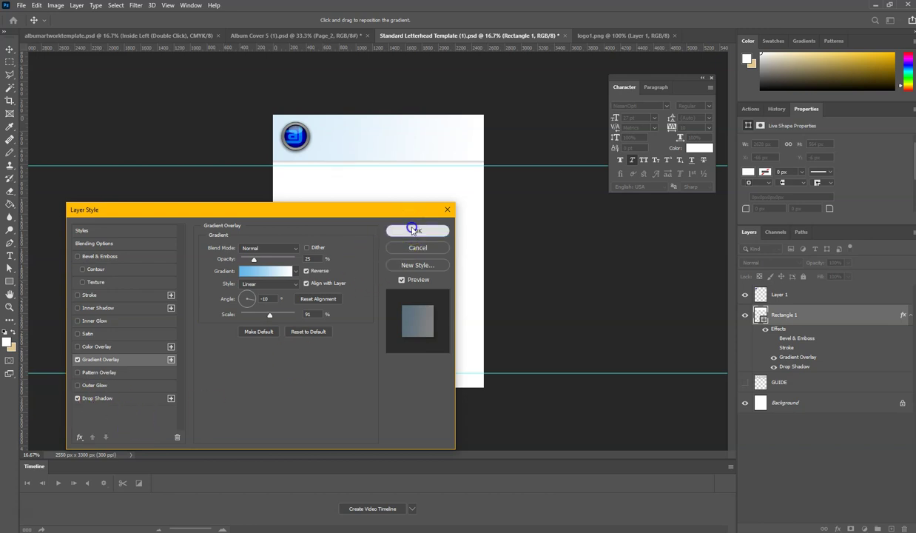
- Apply the header's layer style and bring the page top and logo into view
left_click(10, 255)
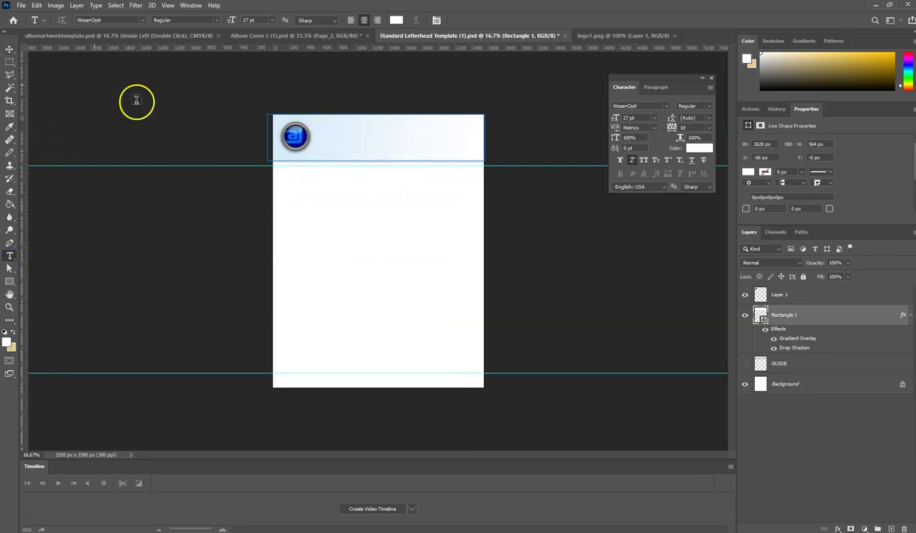
scroll(402, 190, "up", 1)
scroll(402, 189, "up", 1)
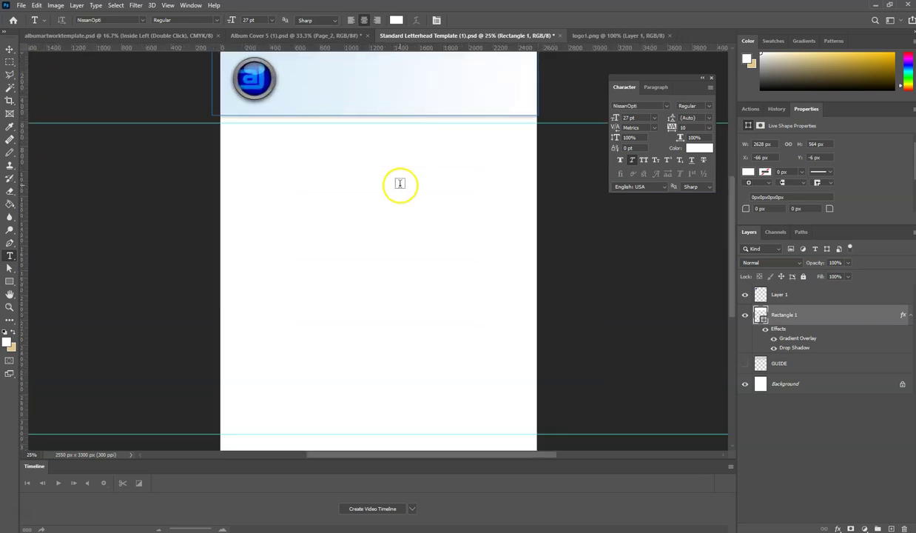
left_click_drag(381, 204, 336, 280)
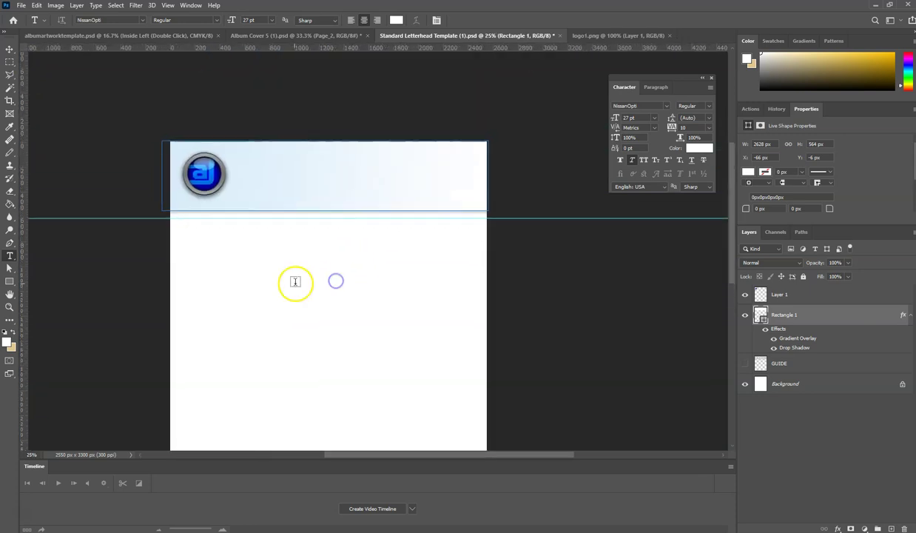
- Set the foreground colour to the logo's dark blue, #0000b0
left_click(6, 341)
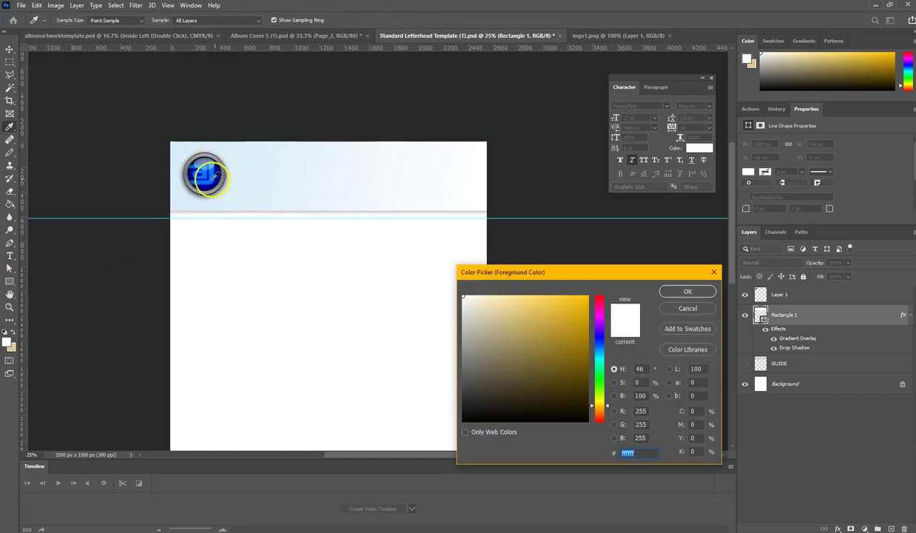
left_click(219, 169)
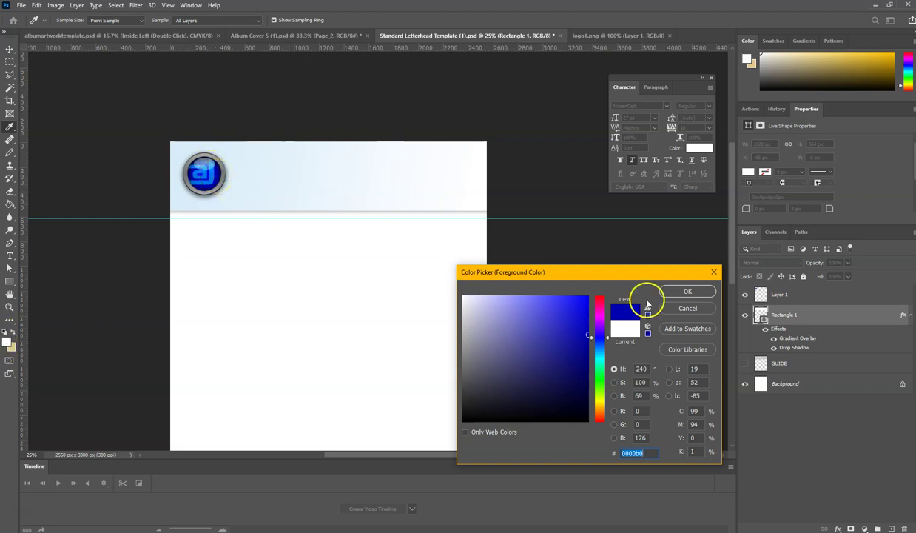
left_click(685, 292)
- Add the person's name as a text layer and move it into the header beside the logo
key("t")
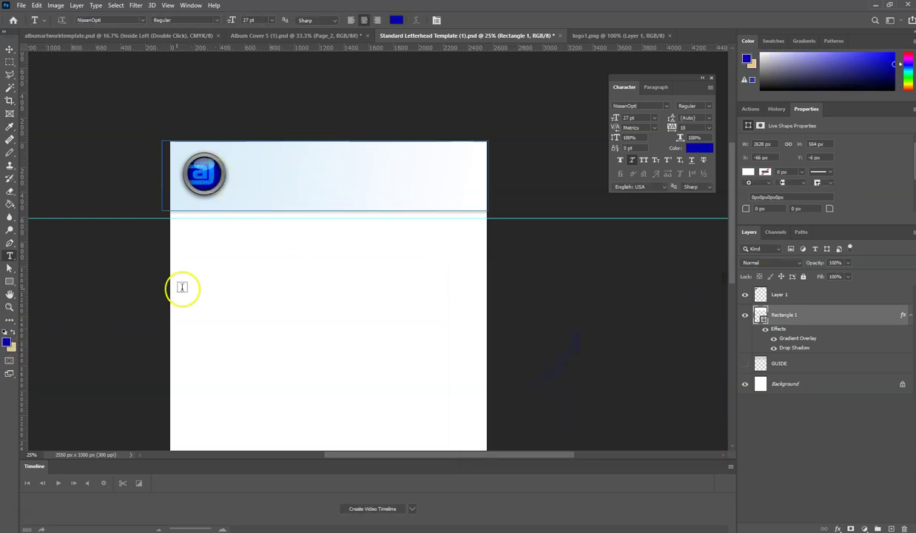
left_click(247, 271)
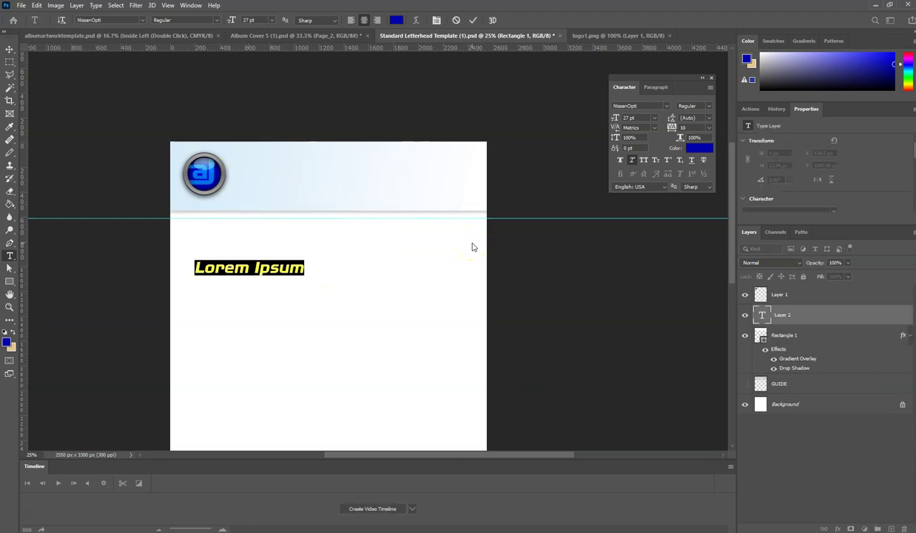
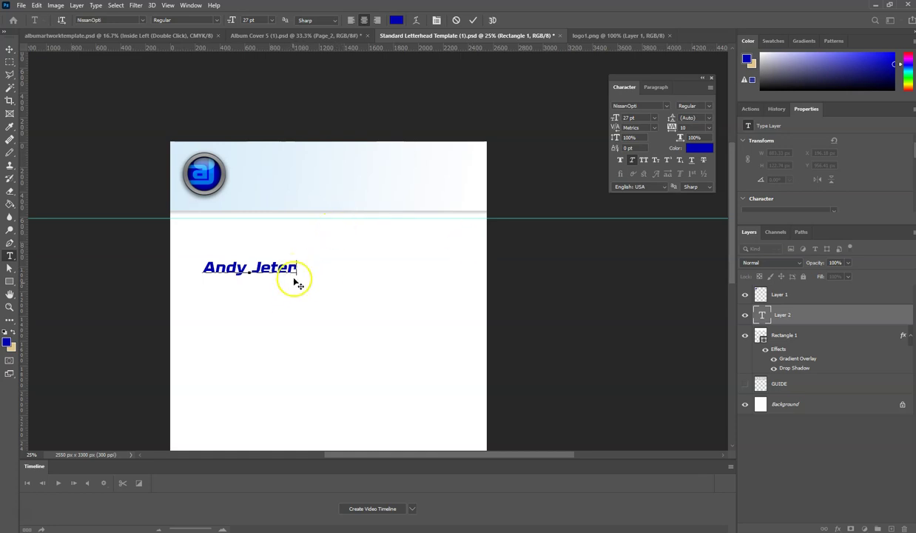
left_click_drag(305, 264, 374, 184)
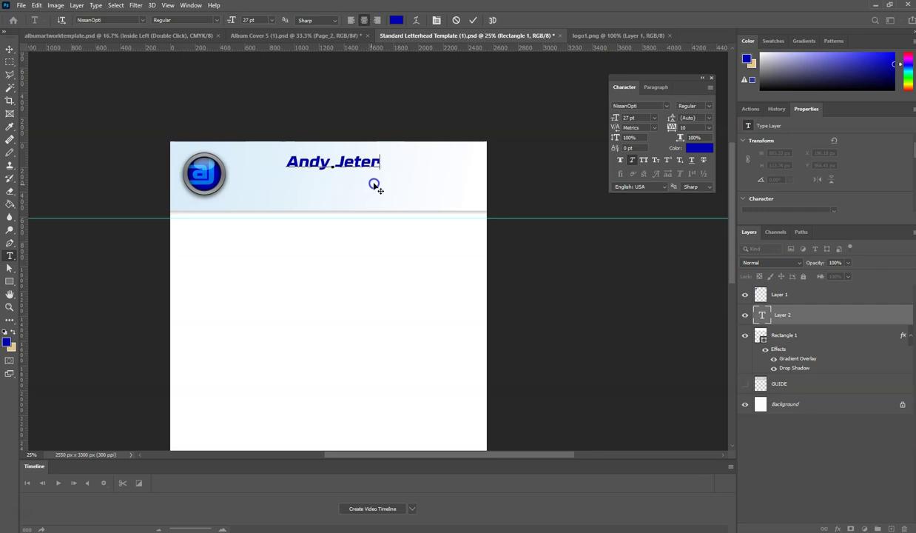
left_click(11, 50)
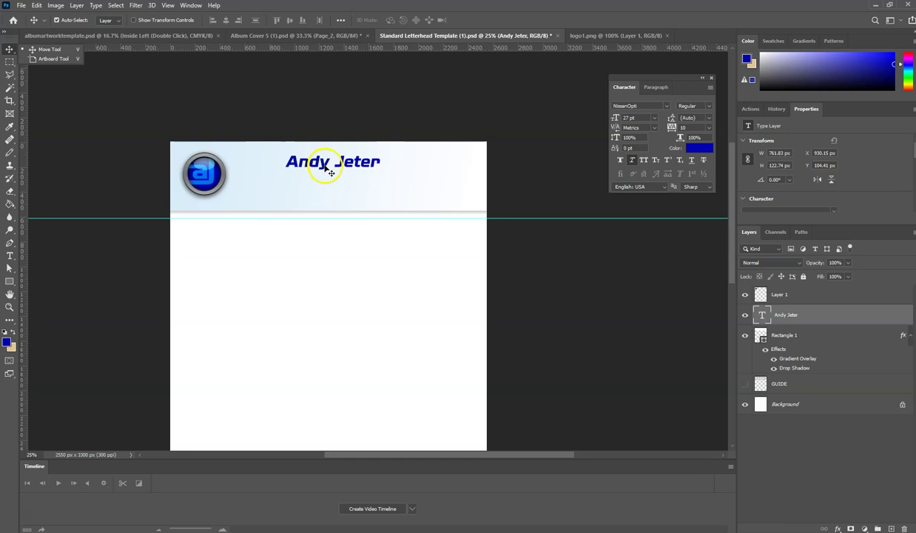
- Reselect the whole name line with the Type tool and commit it
left_click(326, 169)
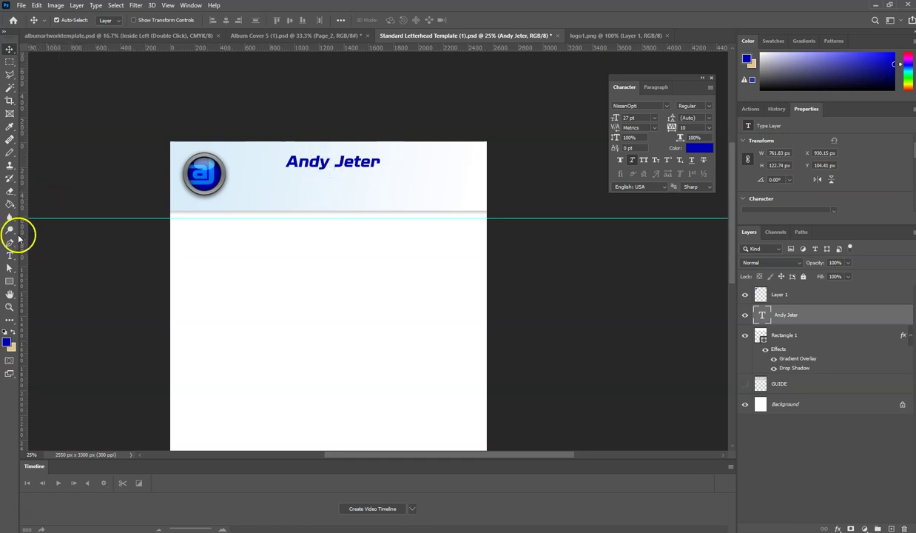
left_click(11, 256)
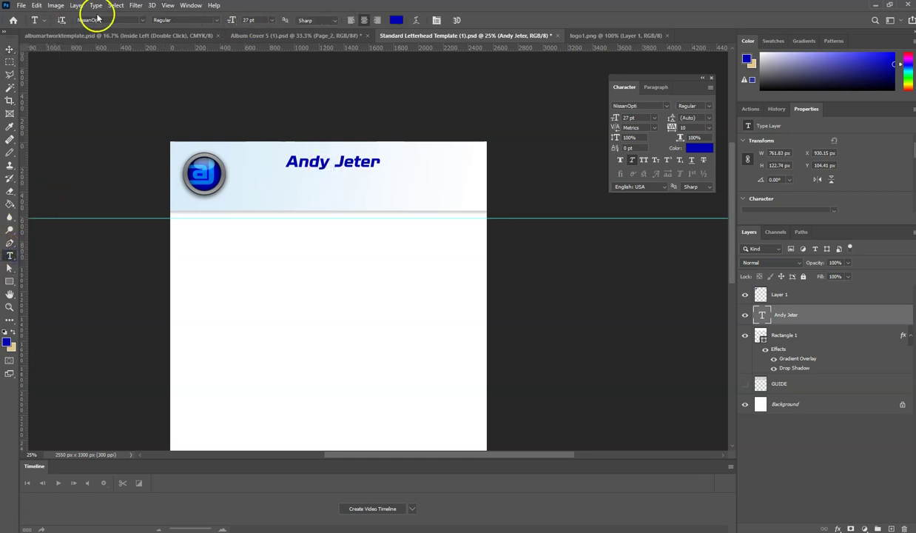
left_click(303, 169)
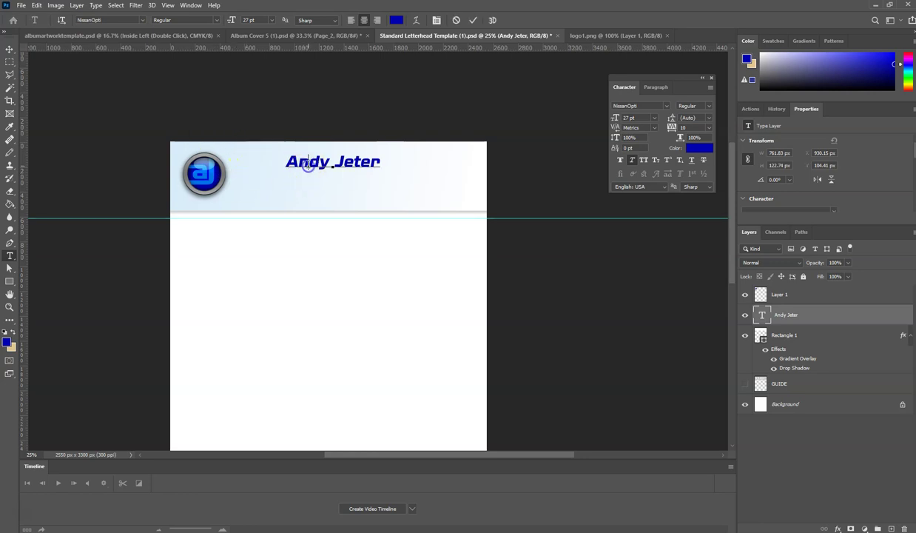
key("ctrl+a")
left_click(8, 49)
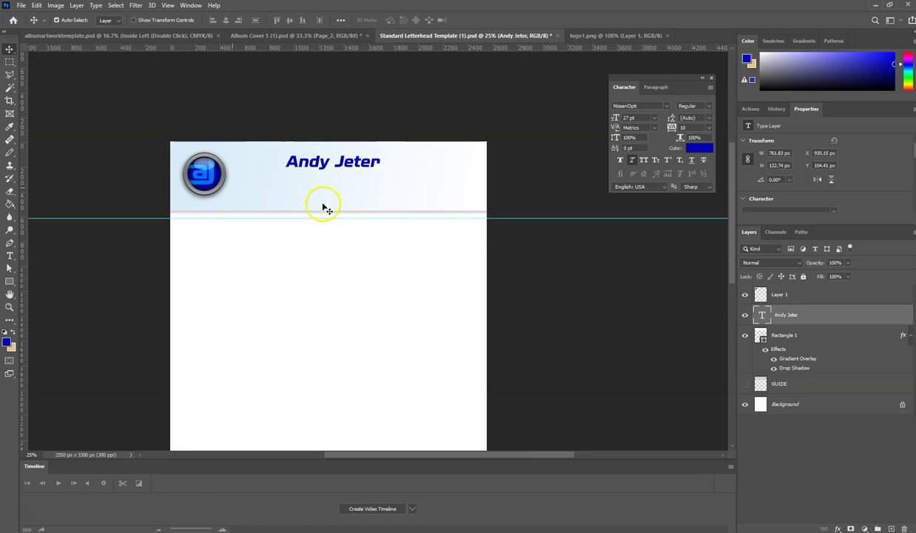
left_click(9, 255)
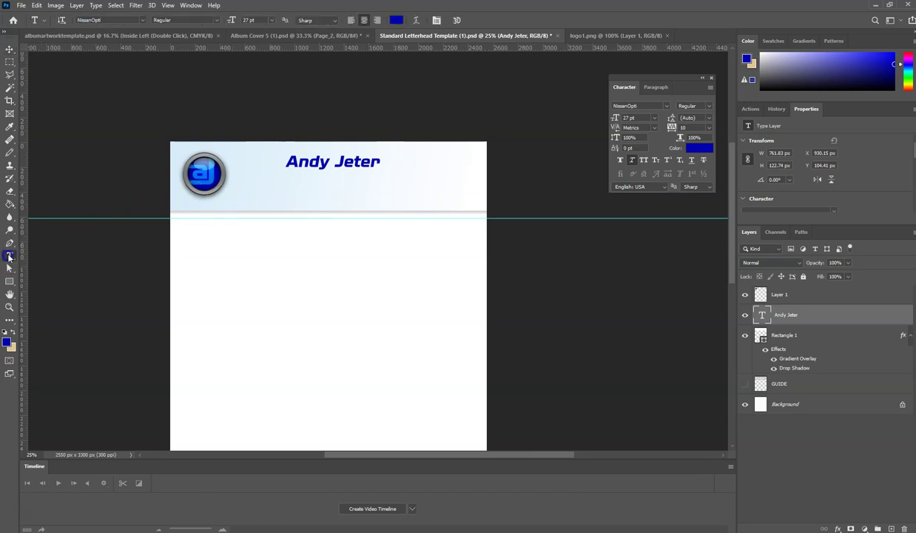
- Type the two-line street address in Teuton Fett
left_click(272, 267)
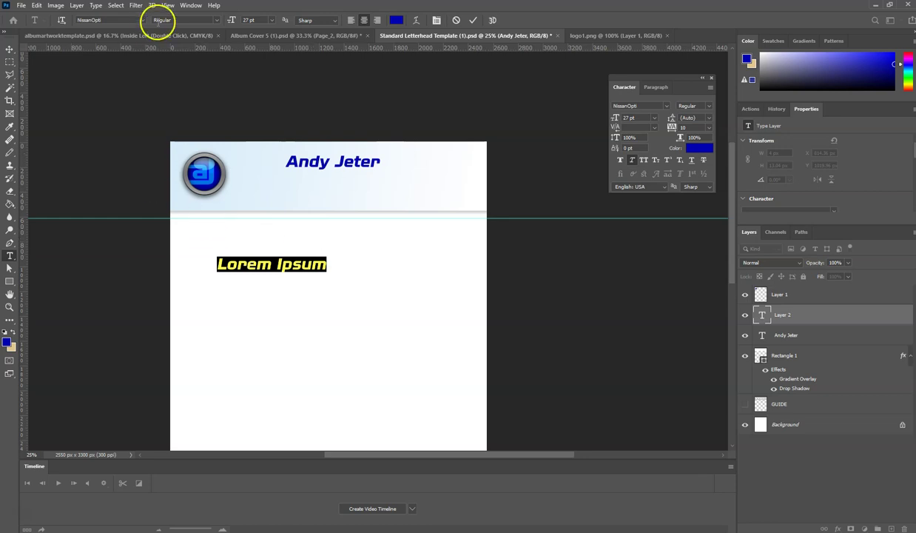
left_click(144, 20)
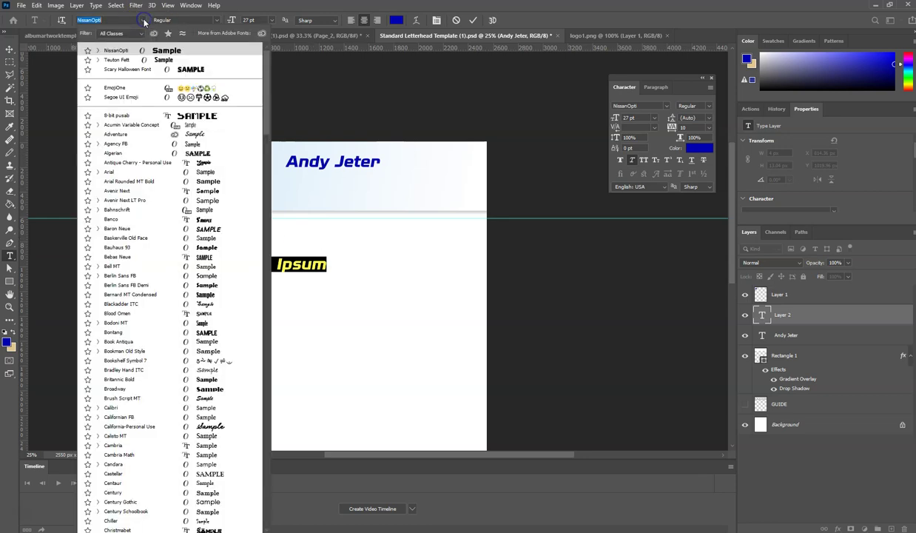
left_click(114, 60)
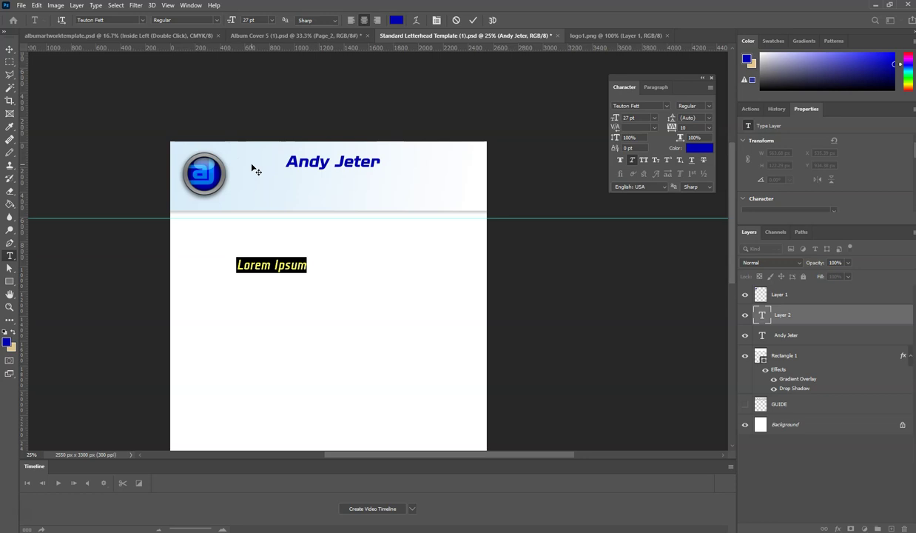
type("1234")
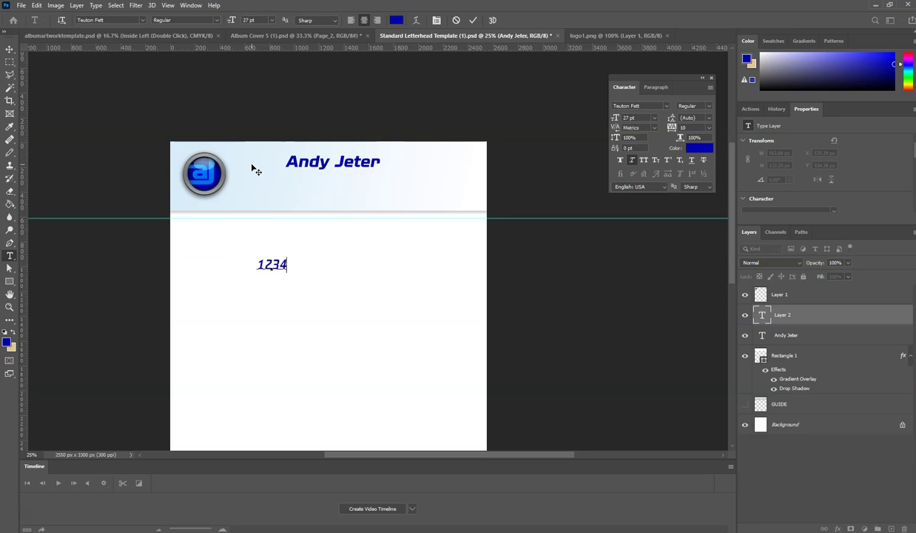
type("W")
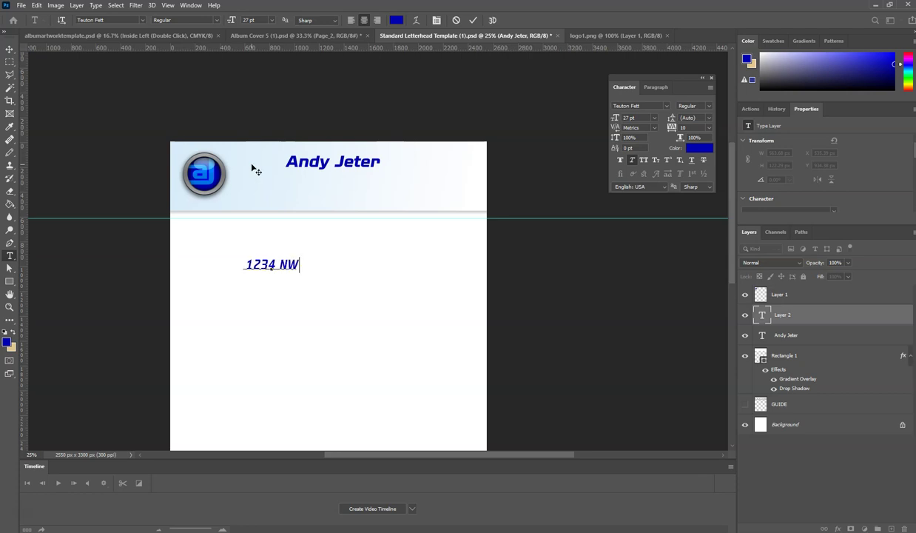
type(" DeN")
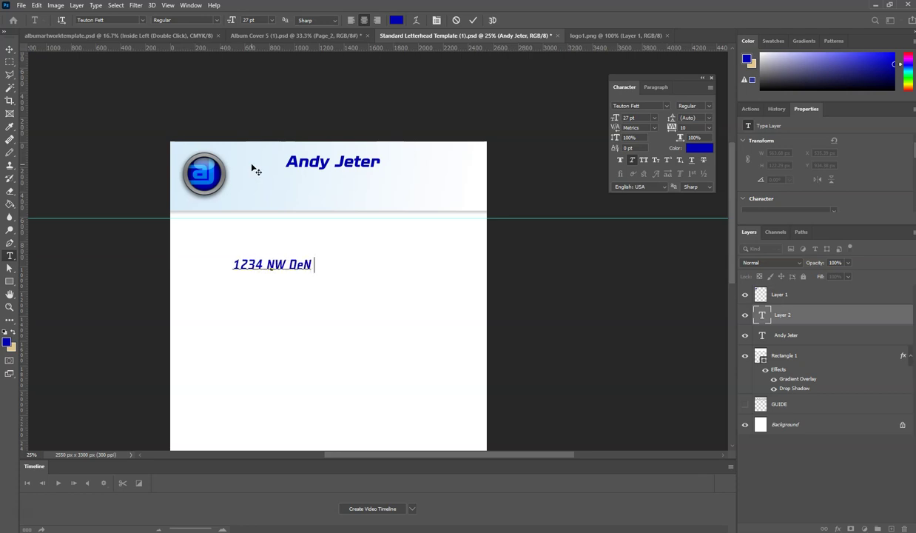
type("av")
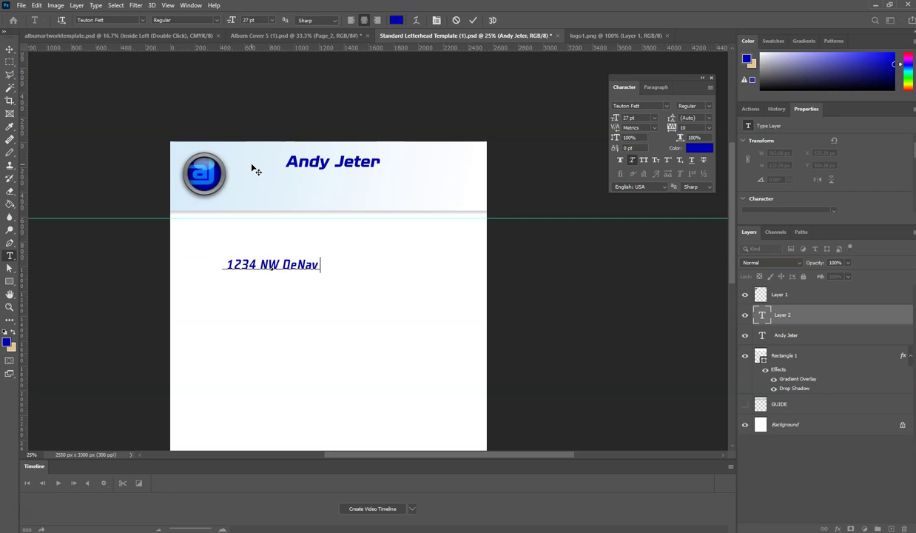
type("arra ")
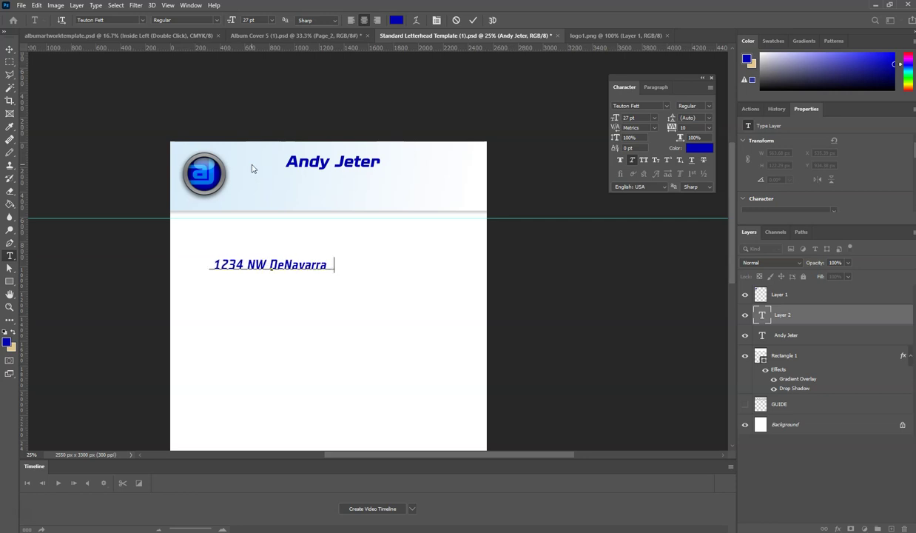
type("Dr.")
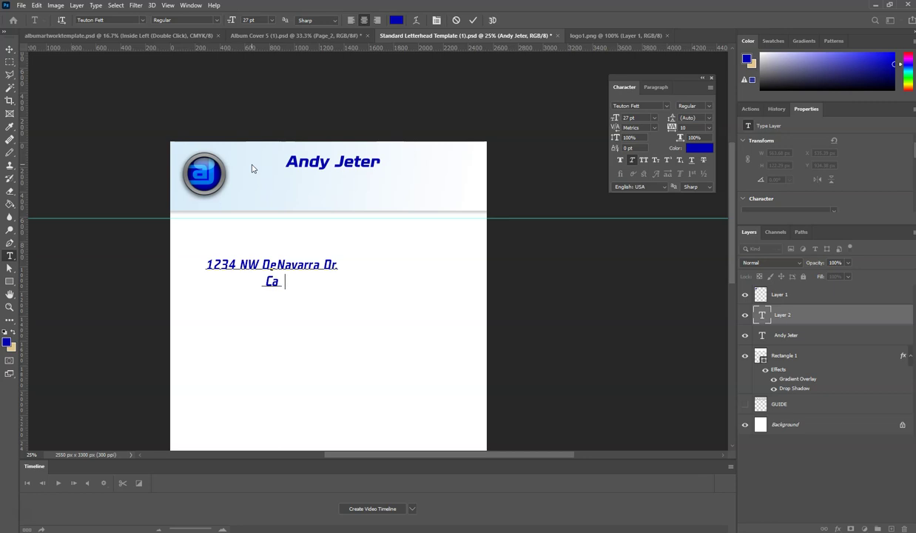
type("al,")
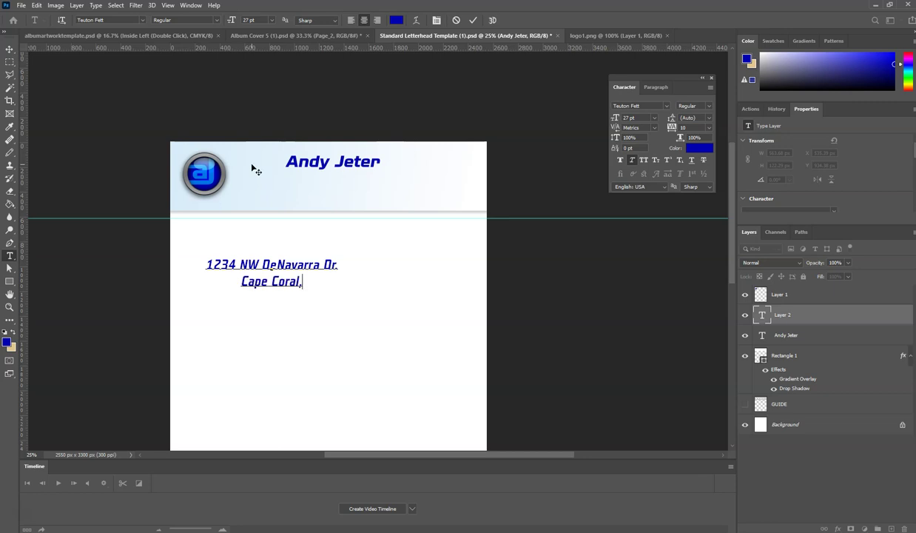
type(" Flori")
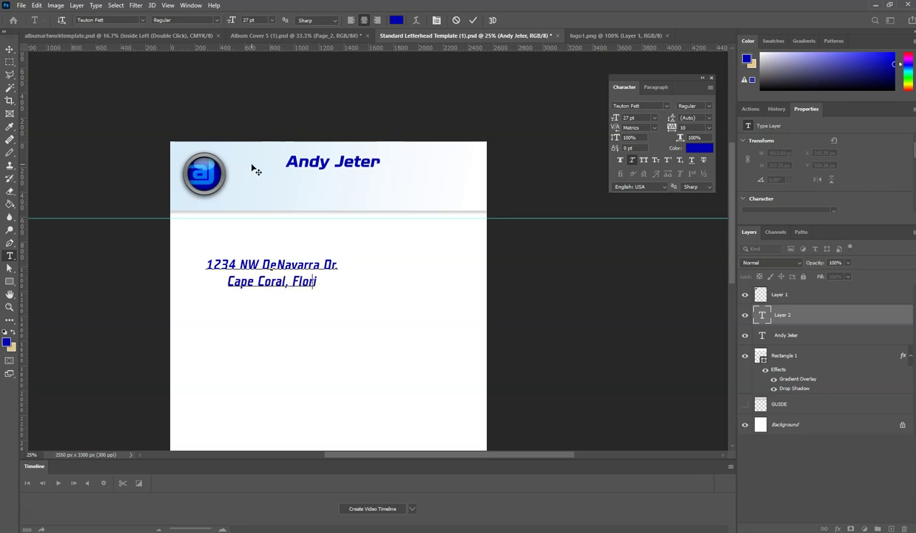
key("BackSpace")
key("BackSpace")
key("BackSpace")
key("BackSpace")
type("L")
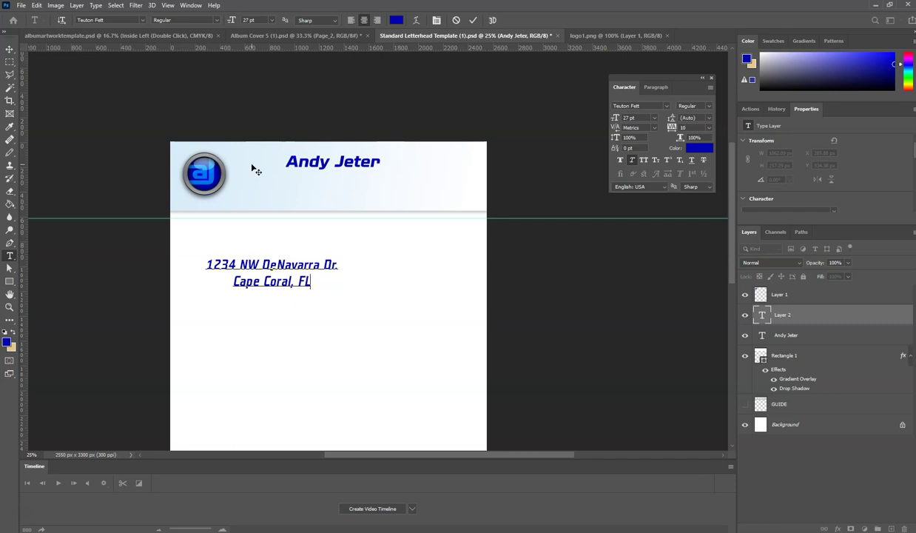
type(" 123456")
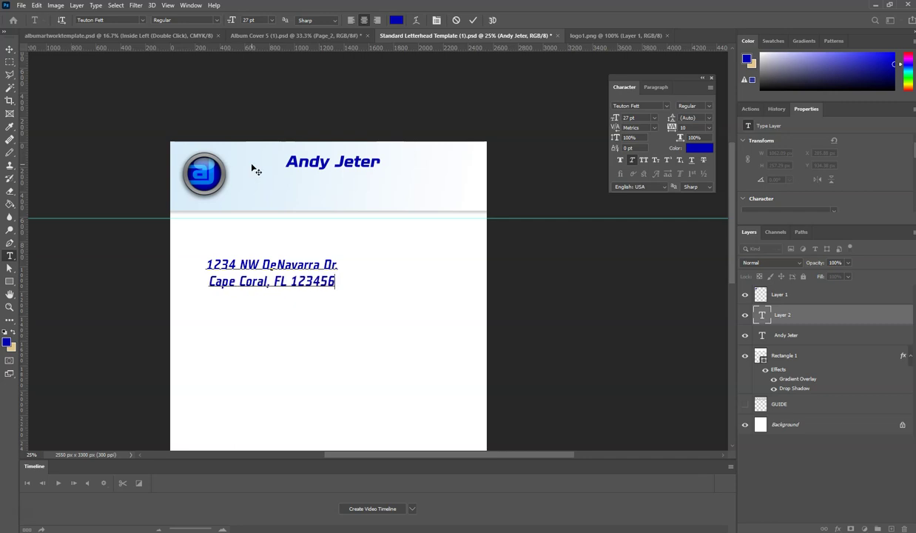
left_click(11, 50)
- Move the address up under the name and scale it down to 15.58 pt
left_click_drag(255, 261, 316, 190)
key("ctrl+t")
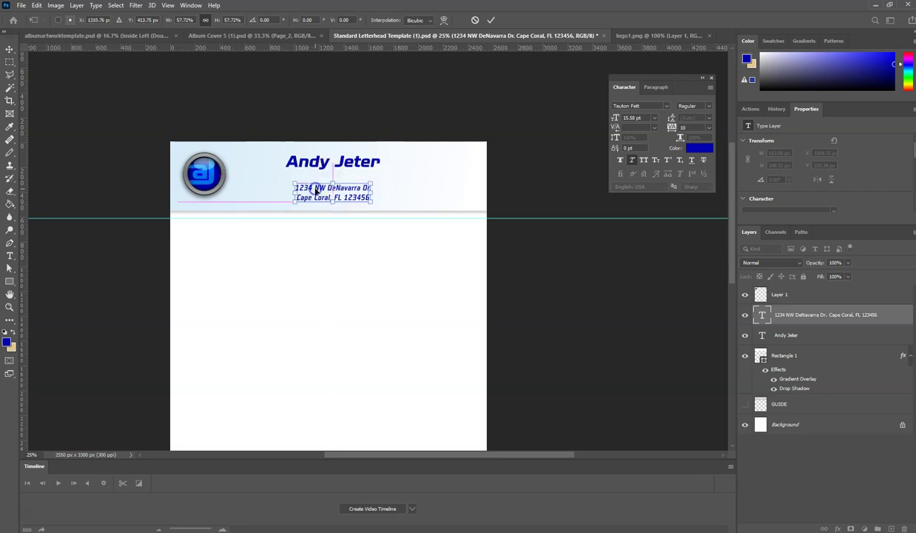
left_click(319, 173)
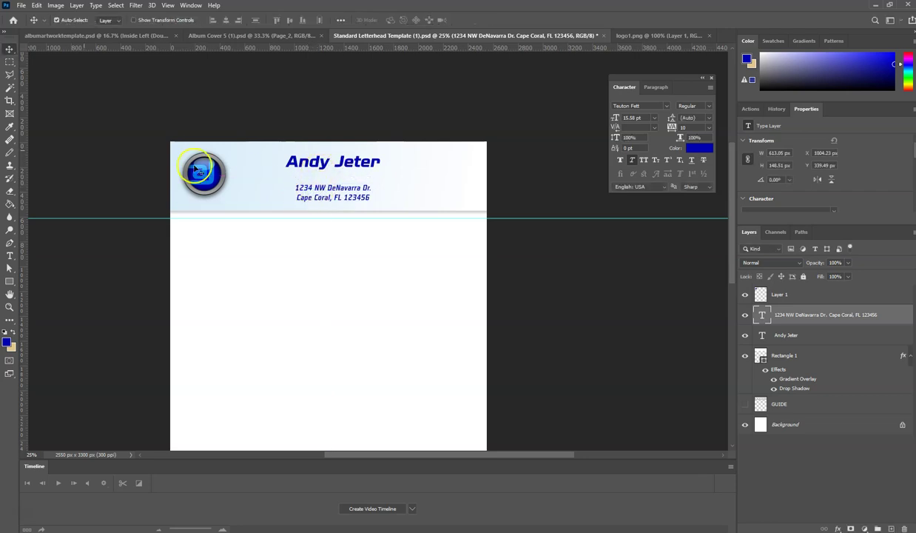
- Add 'Freelance Graphic Designer' in Teuton Fett 27 pt, centred between the name and address
left_click(9, 255)
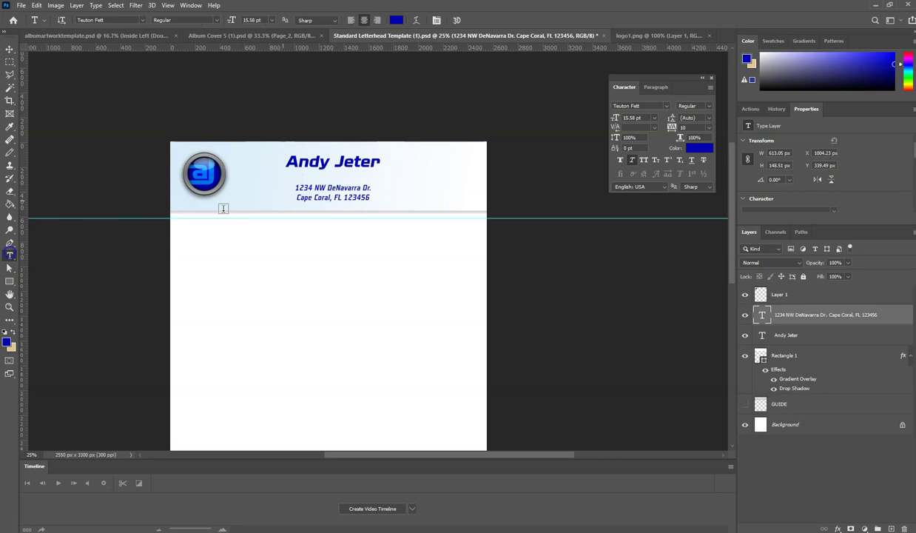
left_click(298, 178)
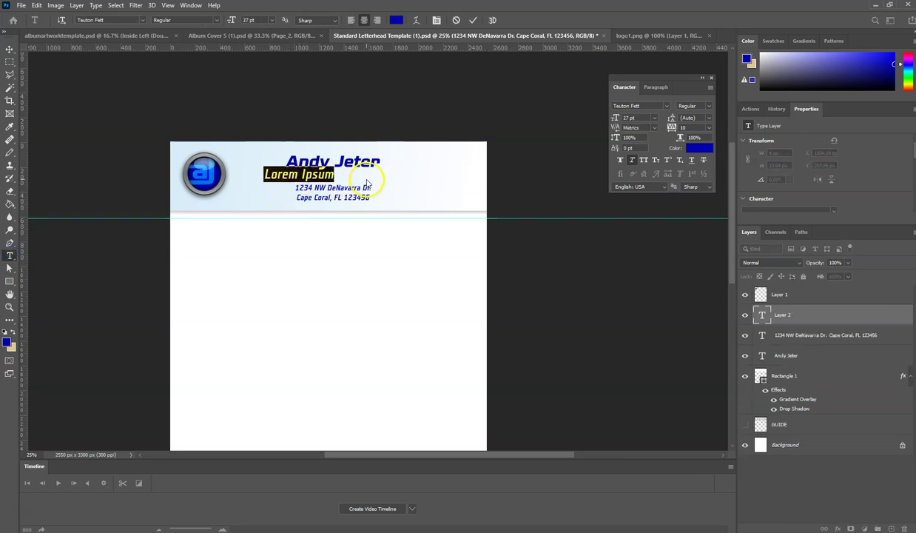
type("Freelance")
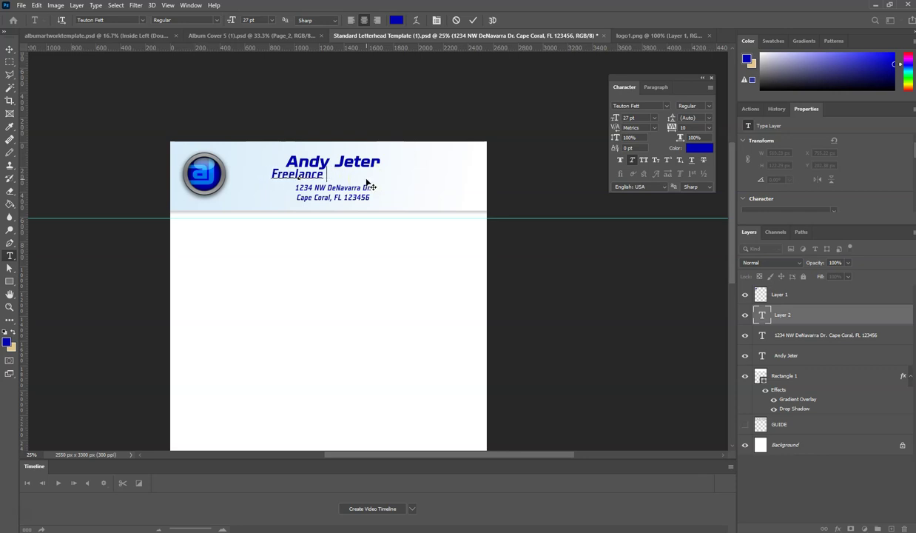
type(" Graphic ")
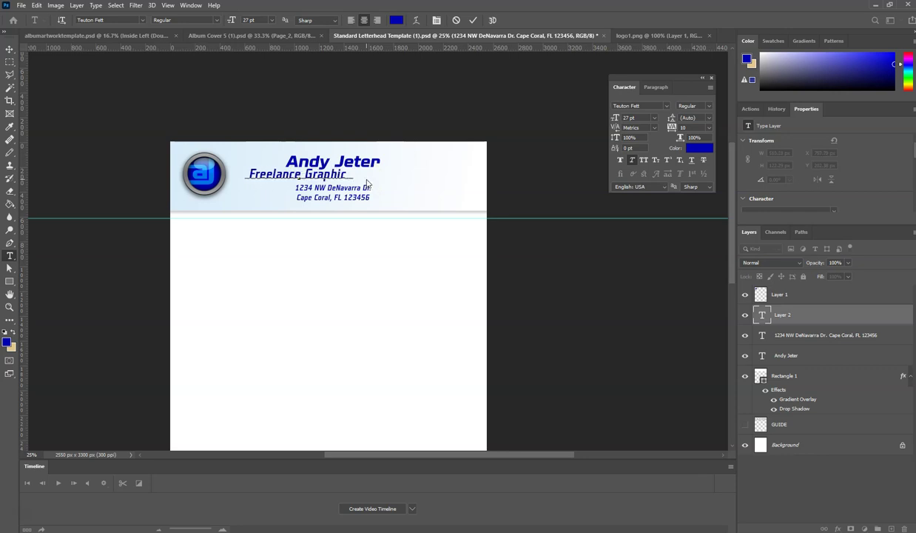
type("Designer")
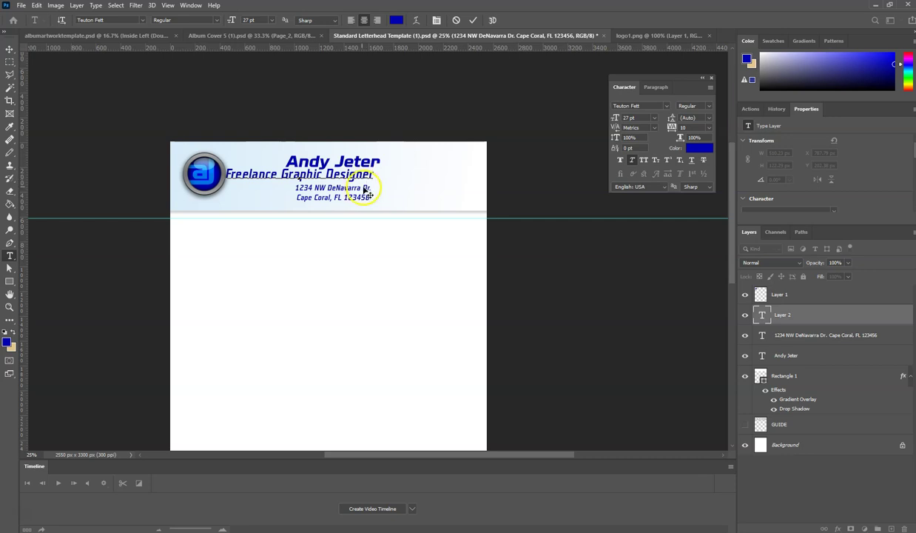
left_click_drag(364, 191, 406, 187)
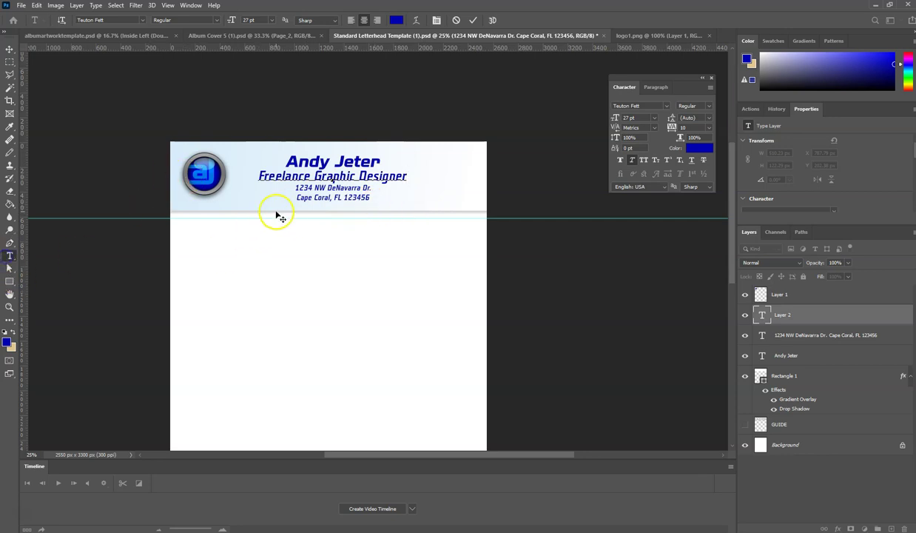
left_click(10, 47)
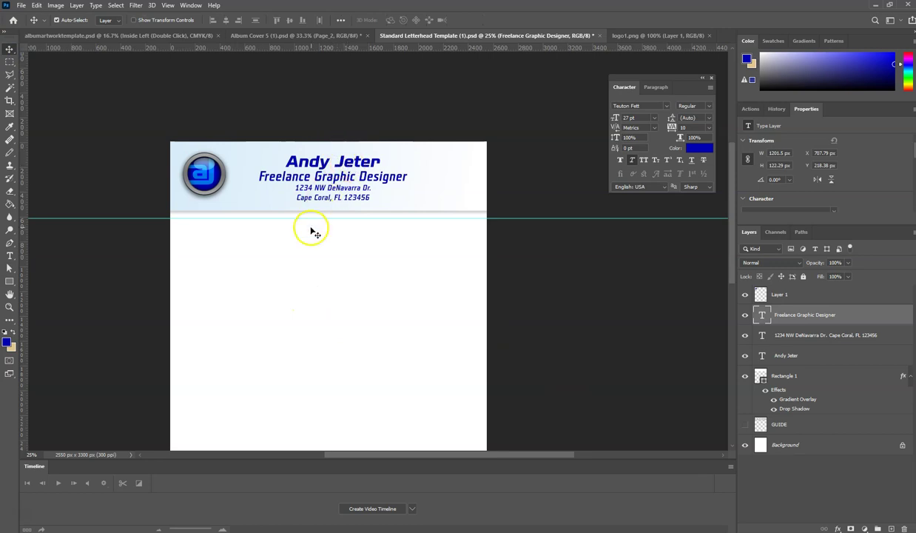
scroll(307, 288, "down", 5)
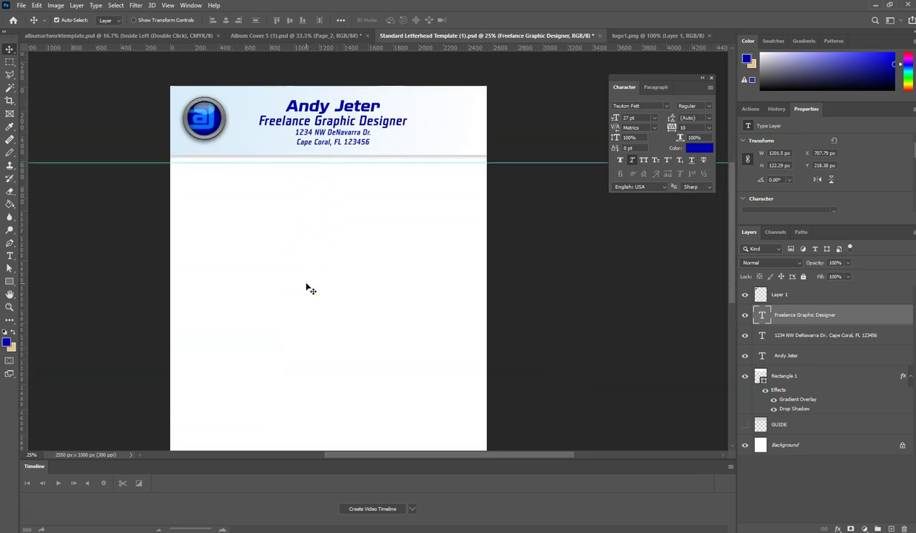
scroll(307, 288, "down", 2)
scroll(307, 288, "up", 4)
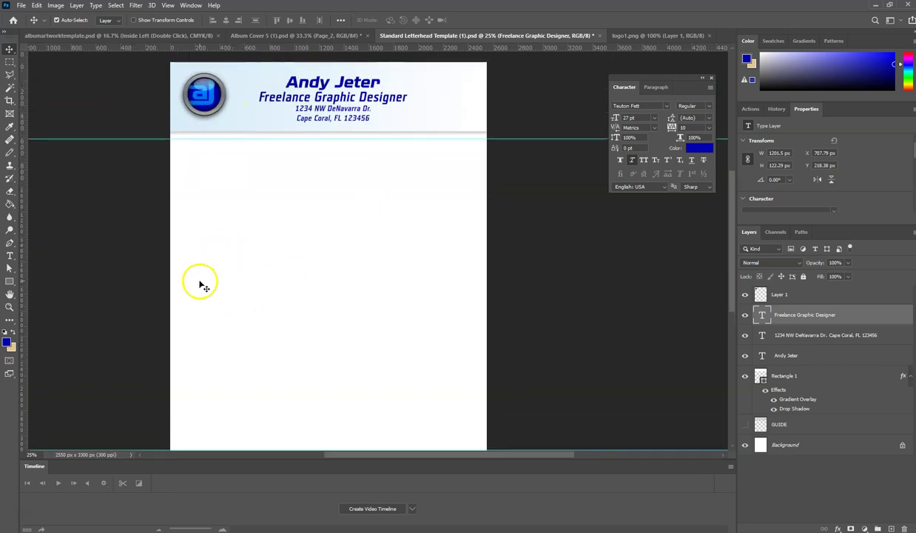
- Duplicate the logo and enlarge the copy to about 2004 × 1990 px mid-page
left_click(208, 106)
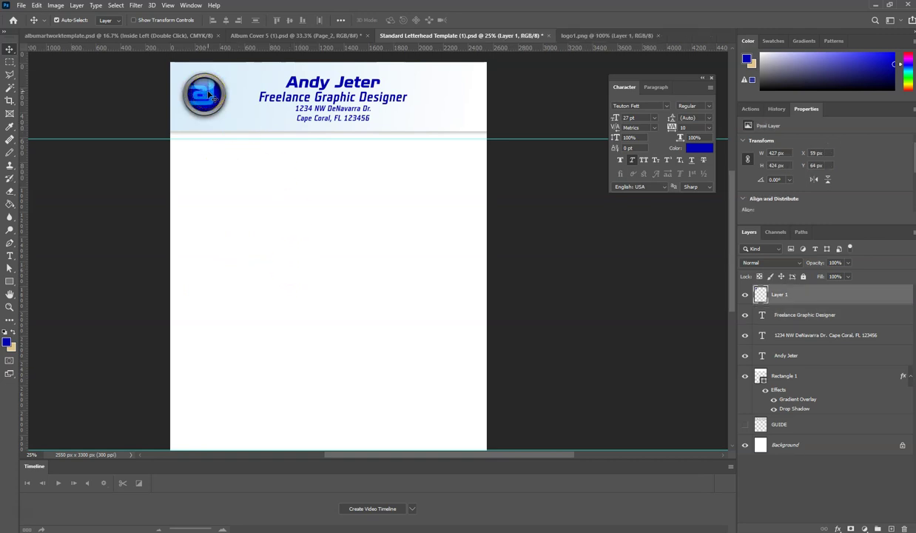
left_click_drag(206, 102, 208, 98)
left_click_drag(208, 90, 251, 203)
left_click(246, 211)
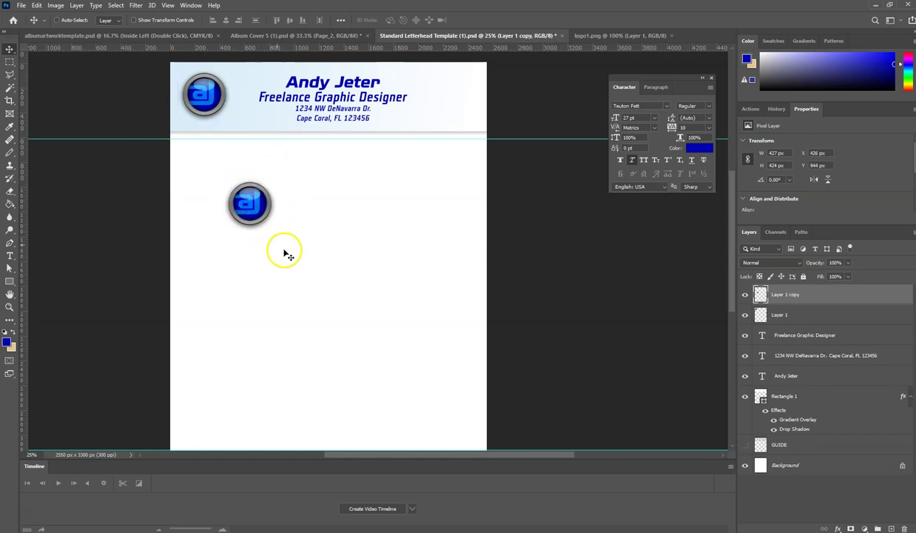
key("ctrl+t")
left_click_drag(269, 234, 474, 419)
mouse_move(324, 333)
left_mouse_down()
mouse_move(316, 345)
mouse_move(317, 338)
left_mouse_up()
left_click(429, 349)
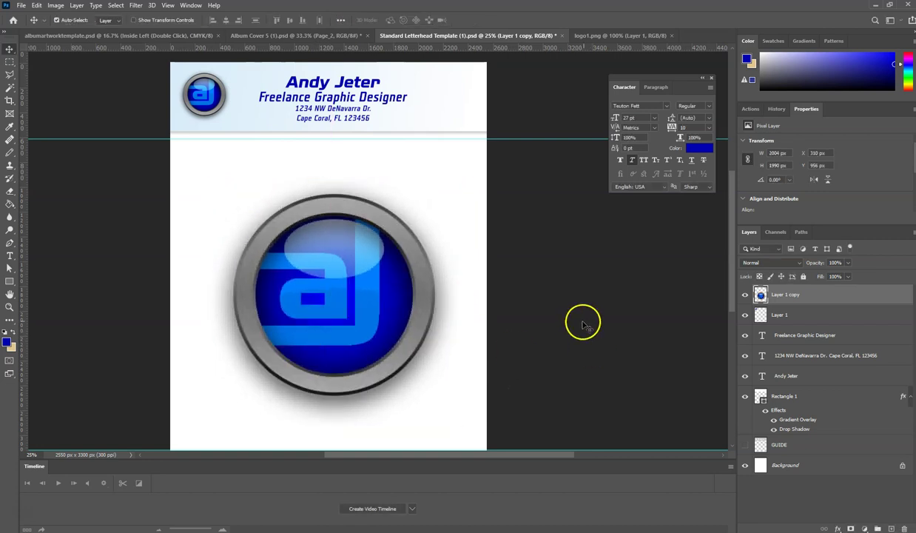
- Fade the logo copy to 7% opacity and centre it on the page
left_click(849, 263)
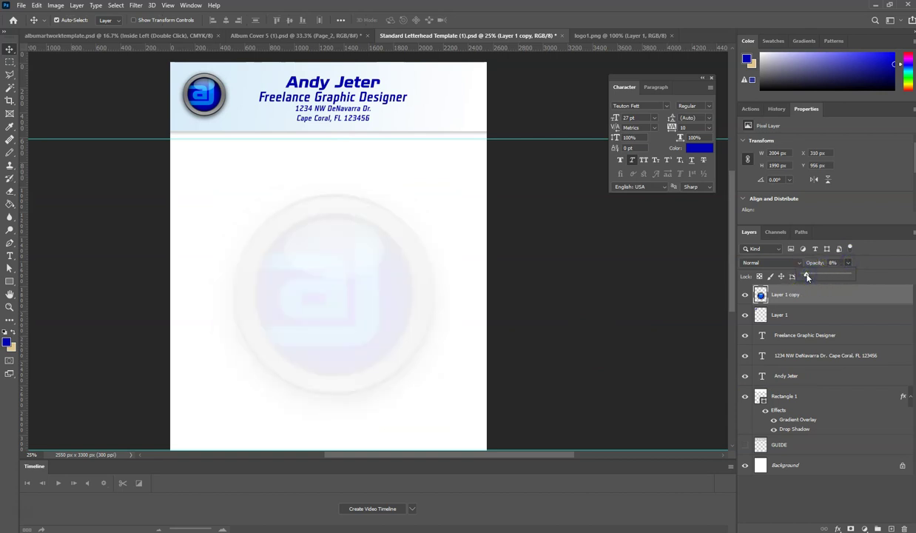
left_click_drag(808, 276, 804, 275)
left_click_drag(806, 275, 807, 276)
scroll(634, 380, "down", 4)
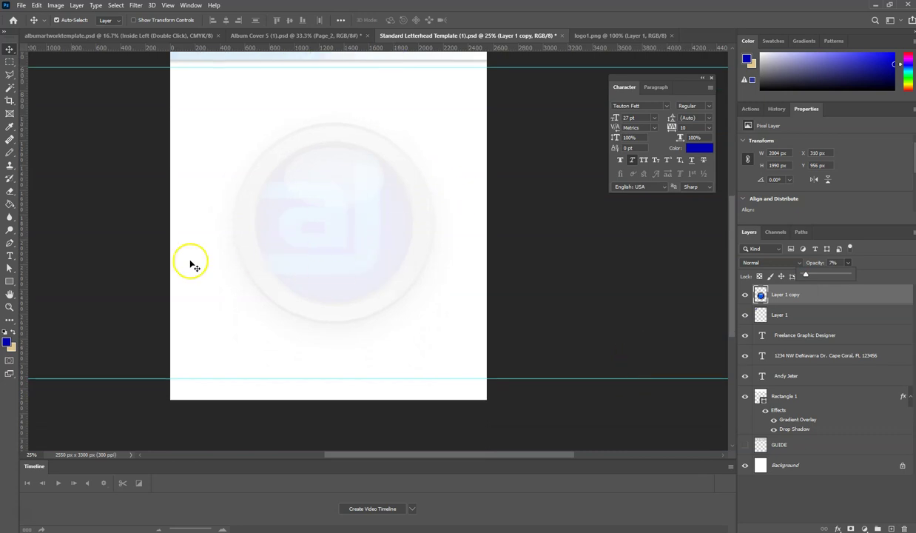
left_click_drag(333, 230, 338, 236)
scroll(599, 327, "up", 3)
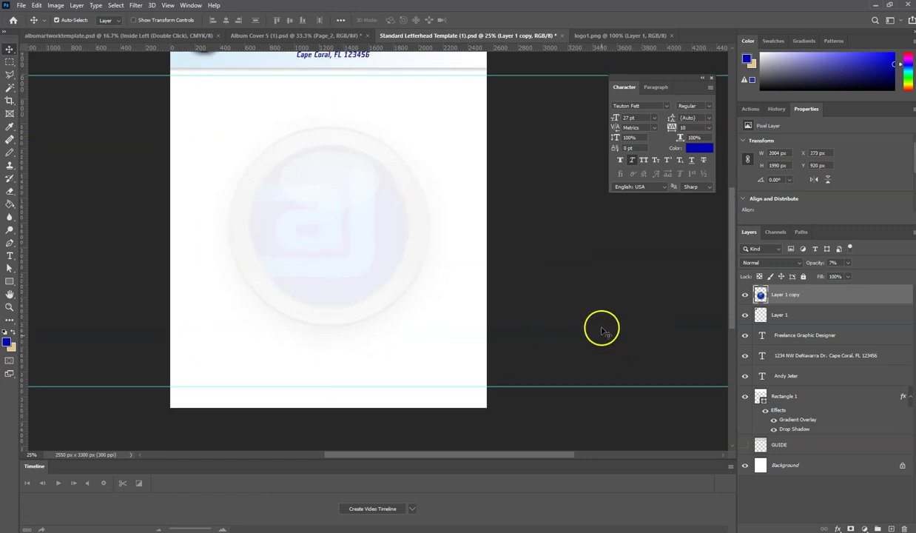
- Duplicate the light-blue header rectangle down to the page bottom as a footer band
left_click(442, 84)
left_click(235, 108)
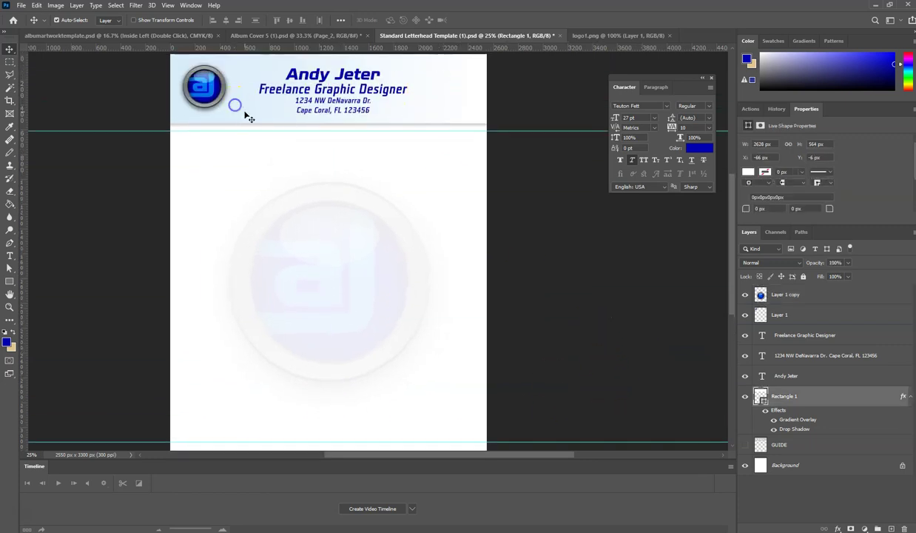
left_click_drag(248, 102, 250, 384)
scroll(254, 355, "down", 1)
scroll(254, 355, "down", 1)
left_click_drag(206, 302, 207, 404)
left_click(9, 257)
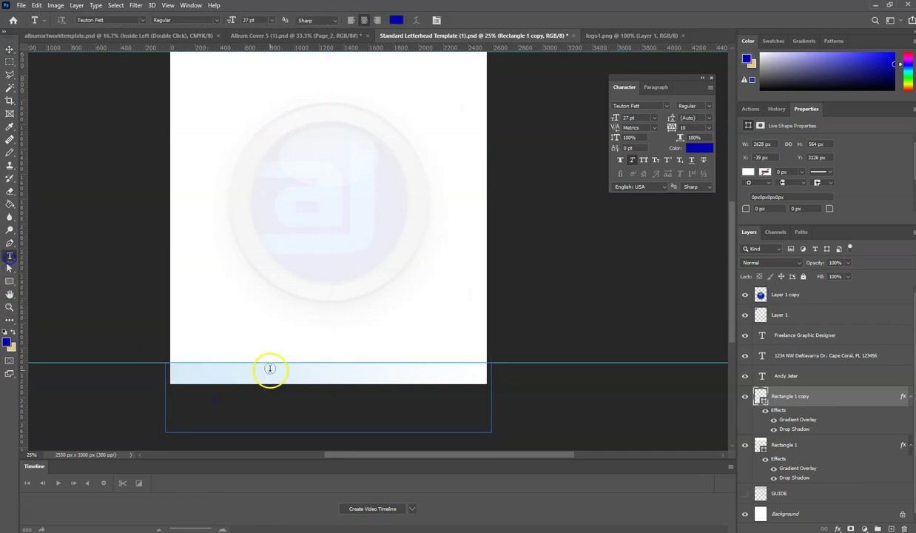
left_click(239, 341)
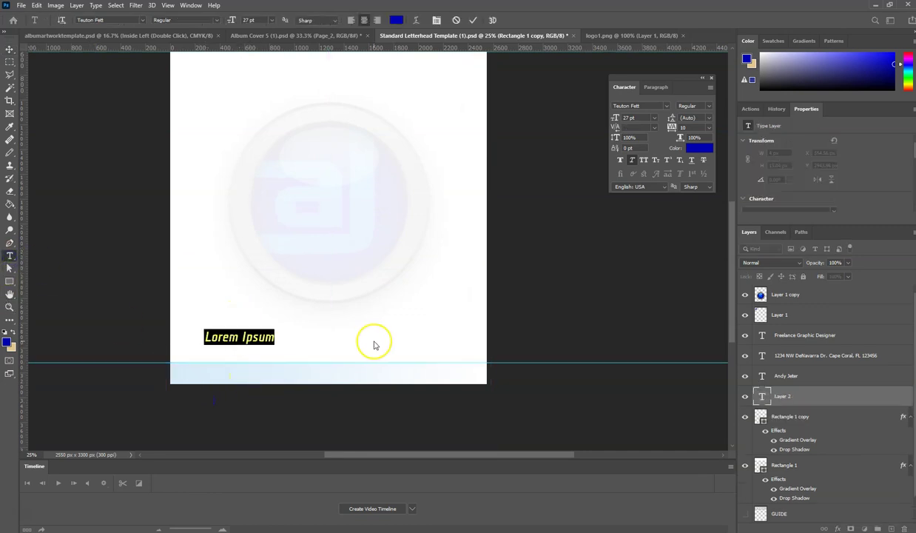
type("www")
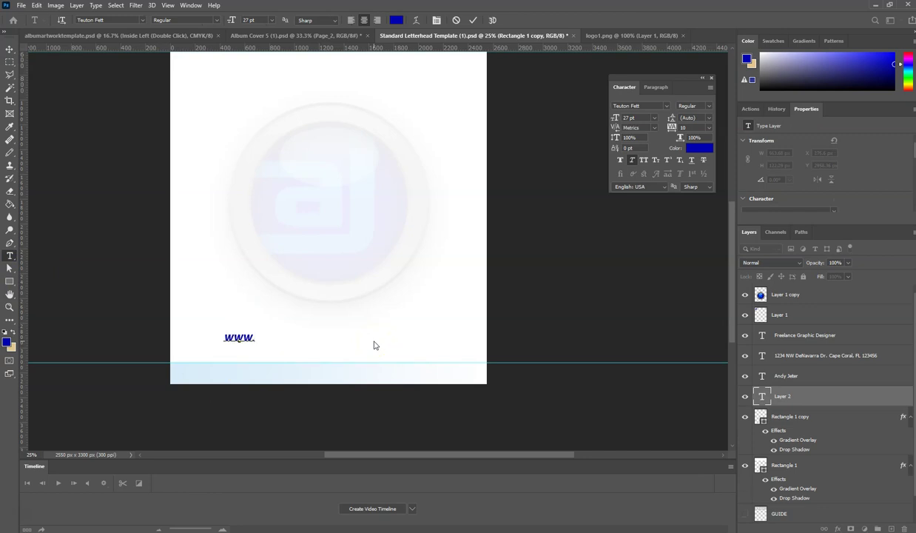
type(".mywebsite.")
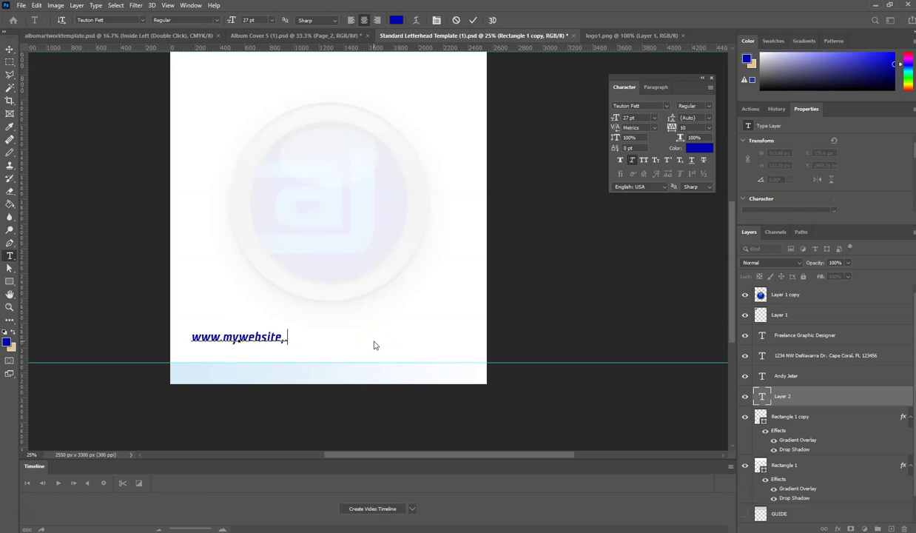
key("BackSpace")
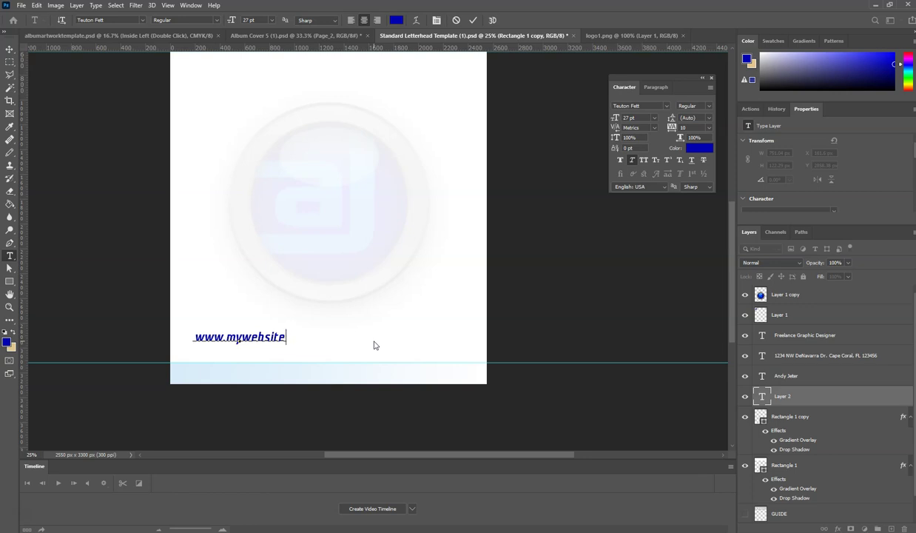
type(".com")
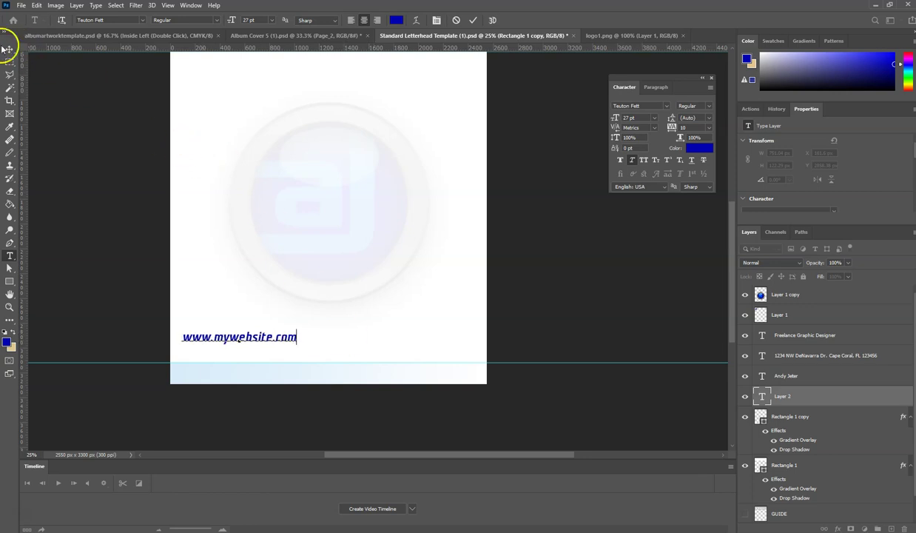
left_click(5, 49)
left_click_drag(233, 339, 361, 384)
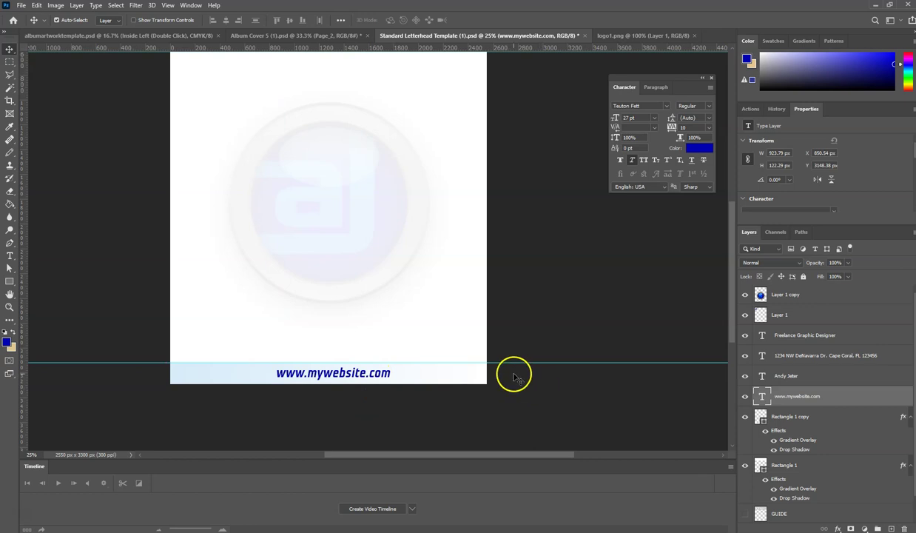
left_click(20, 6)
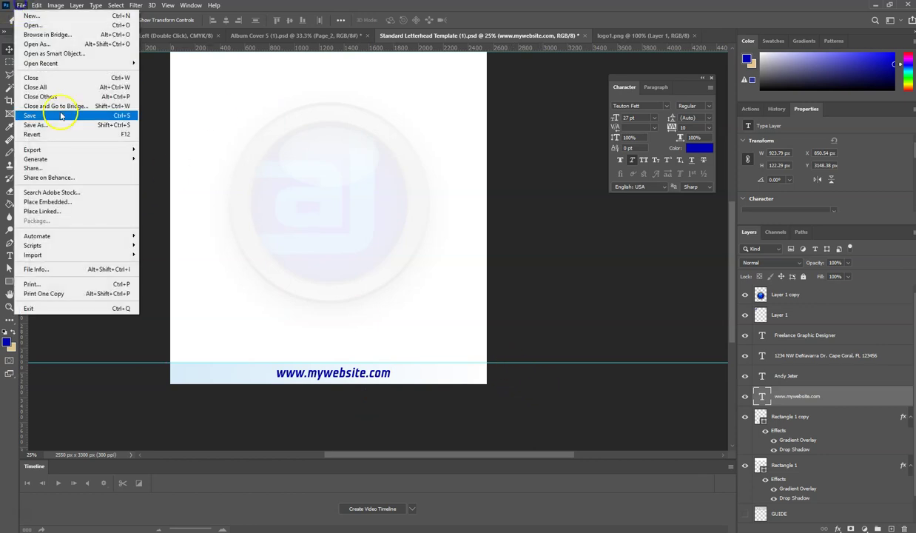
left_click(50, 125)
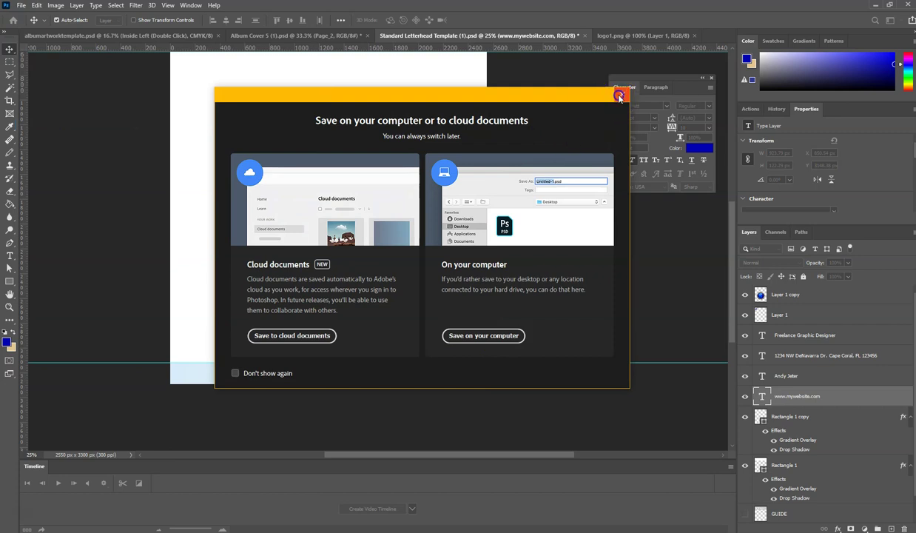
left_click(619, 96)
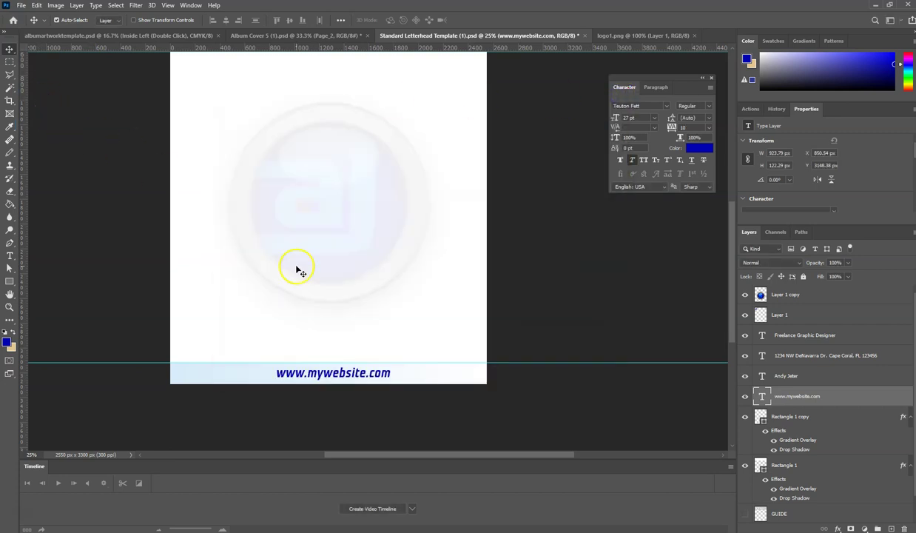
mouse_move(52, 1)
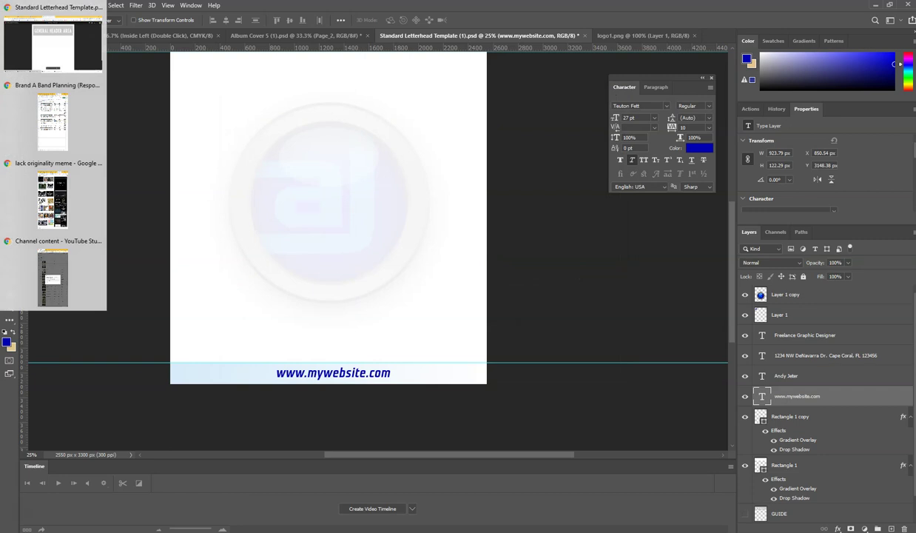
- Open Standard Letterhead Template (1) from Downloads in Photopea
left_click(55, 52)
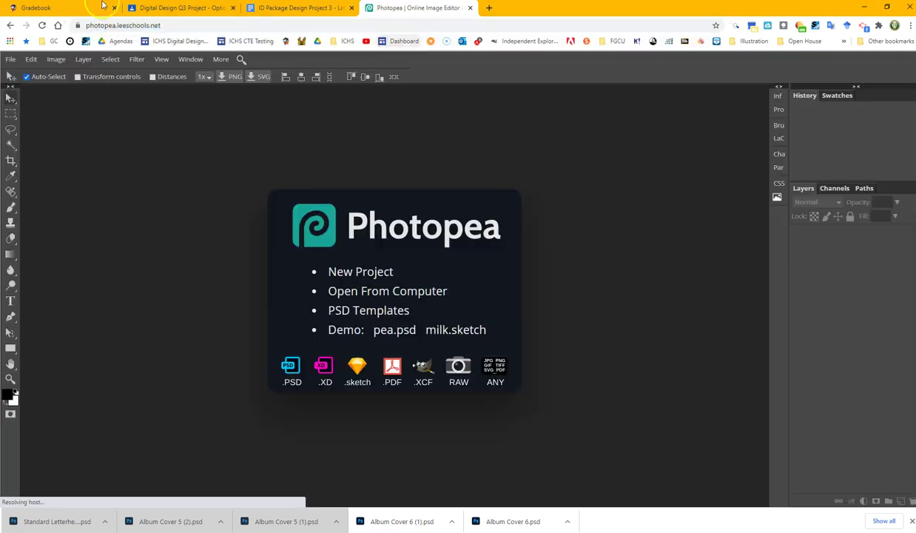
left_click(11, 59)
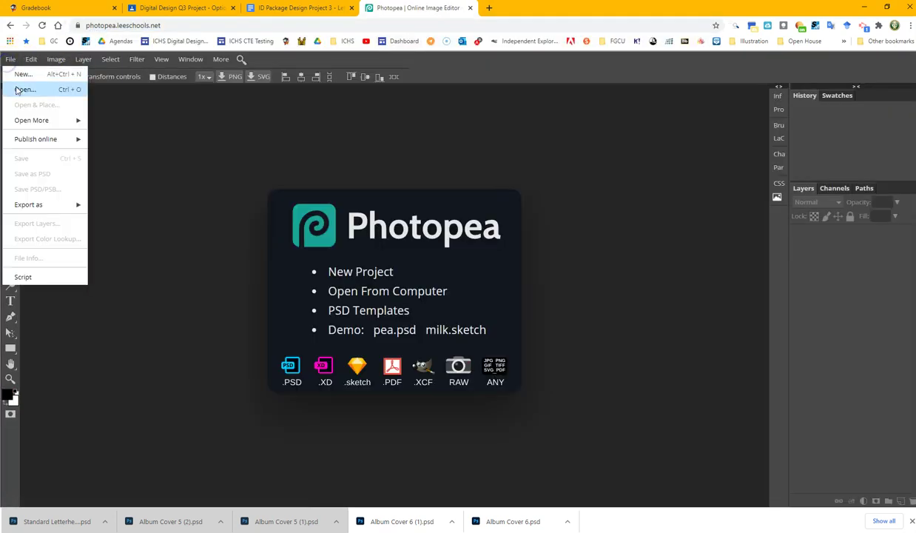
left_click(16, 89)
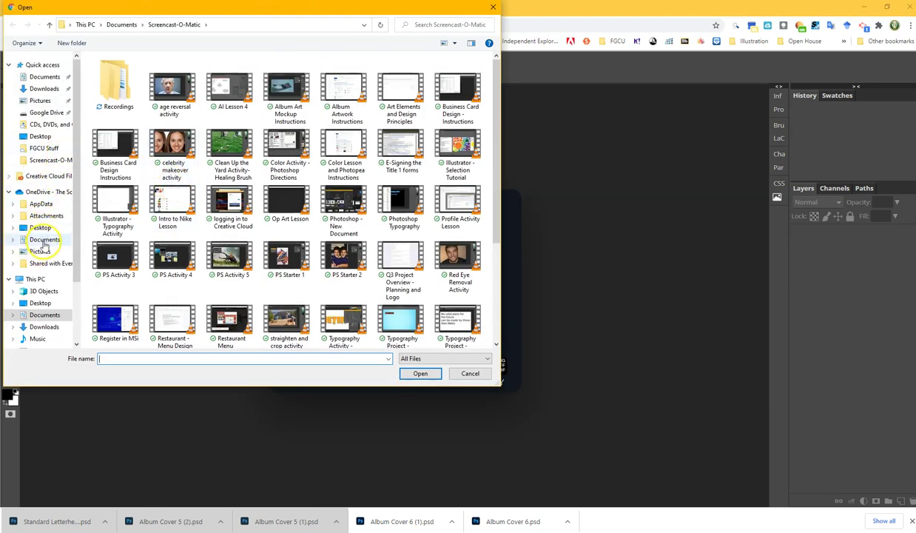
left_click(46, 325)
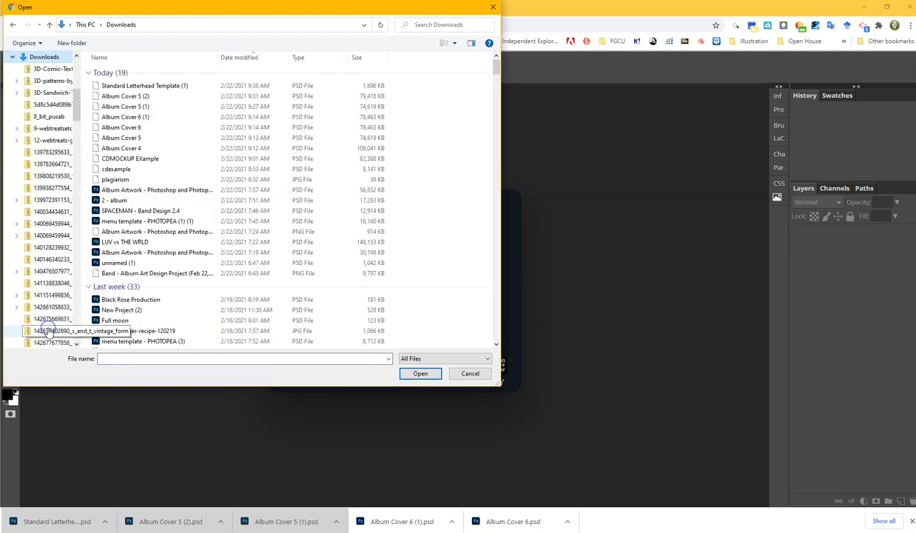
double_click(158, 87)
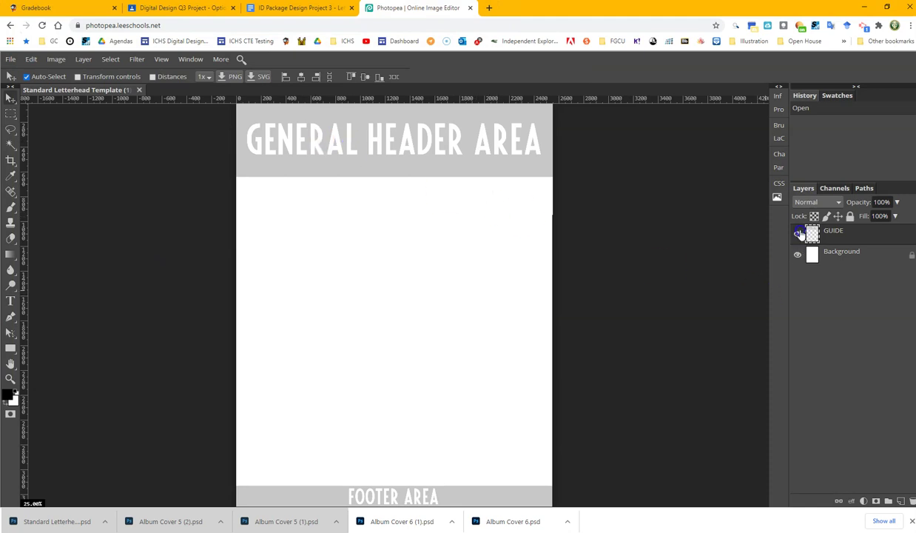
- Hide and reshow the GUIDE layer, then try the shape and text tools
left_click(798, 233)
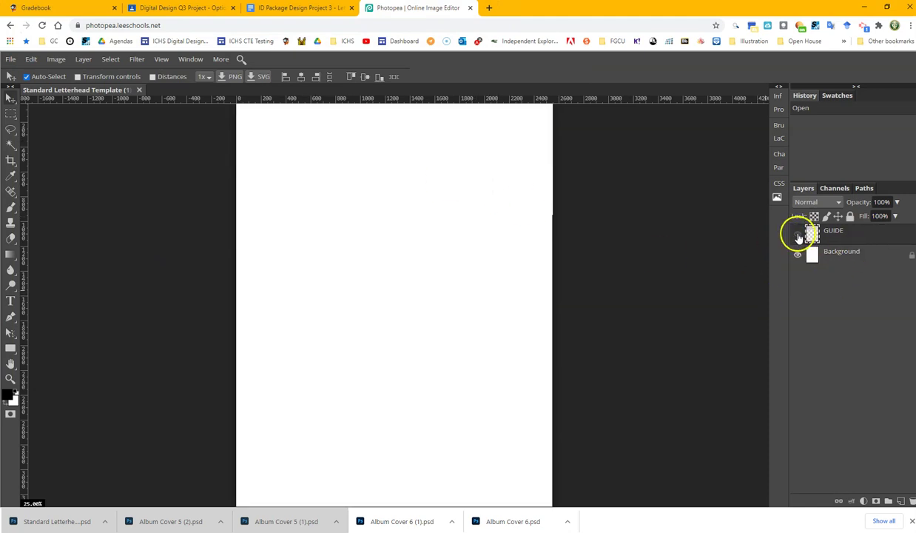
left_click(797, 234)
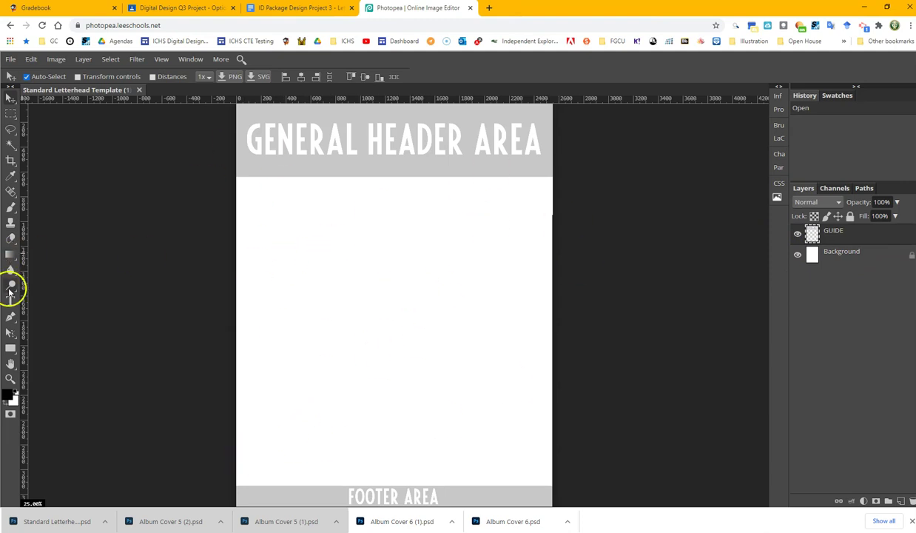
left_click(9, 348)
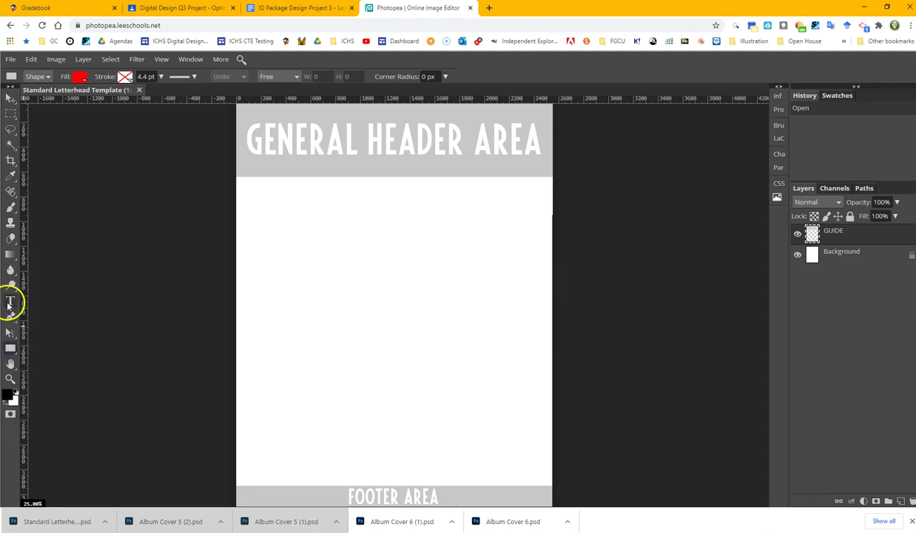
left_click(9, 302)
- Open logo1 from the Desktop folder in Photopea
left_click(10, 59)
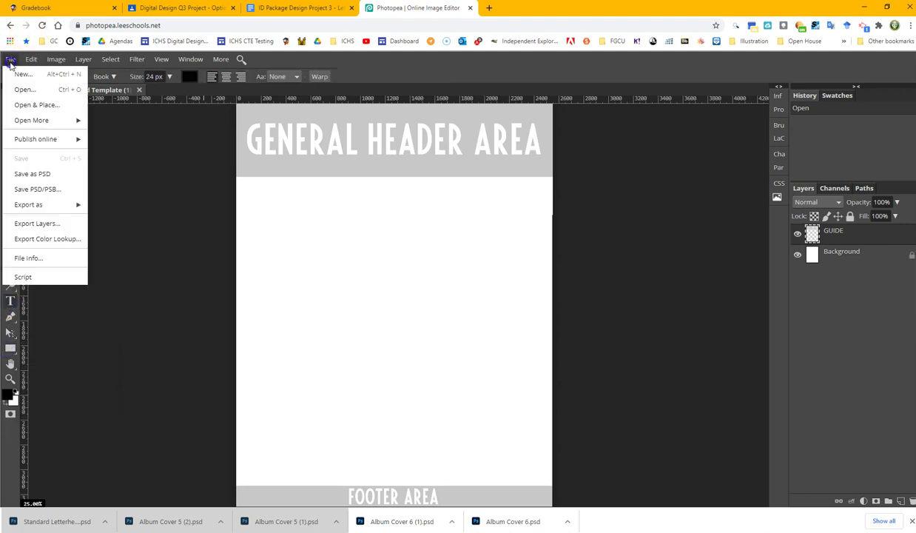
left_click(21, 89)
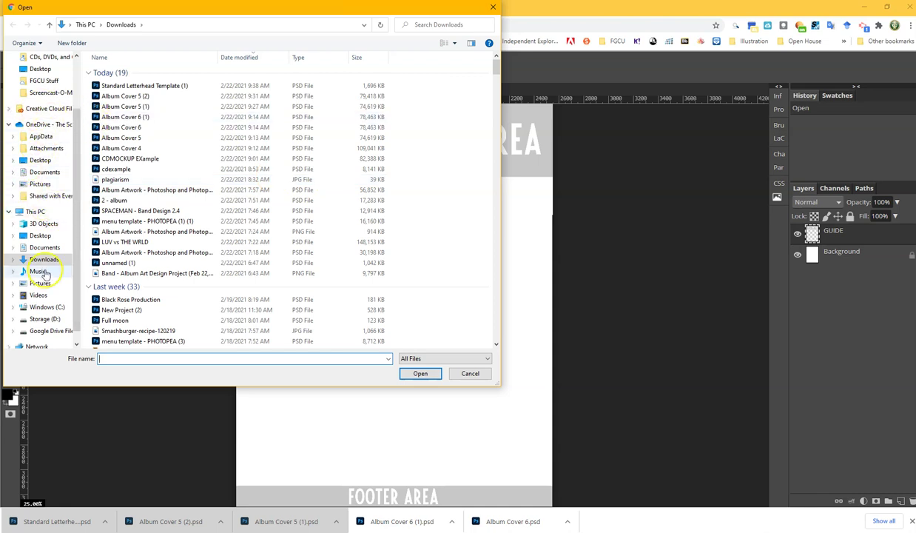
left_click(38, 236)
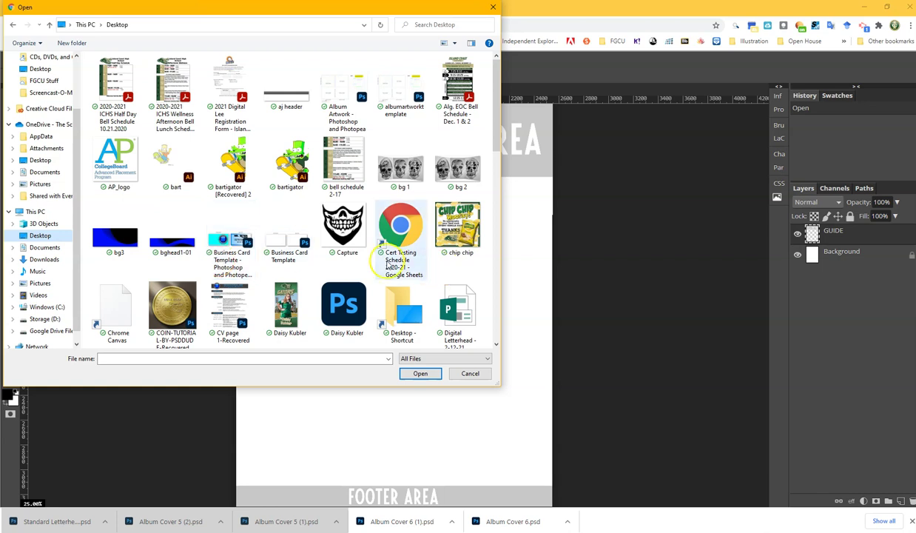
scroll(390, 265, "down", 10)
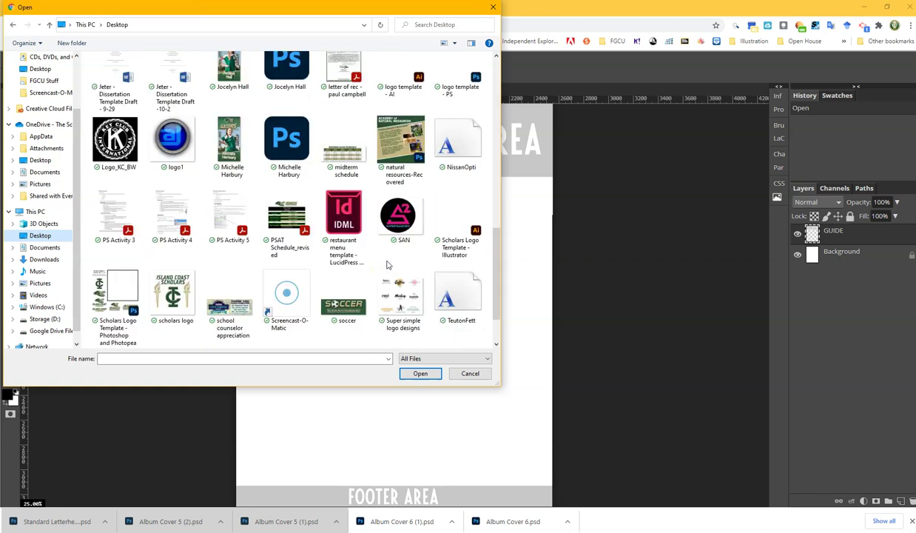
double_click(176, 151)
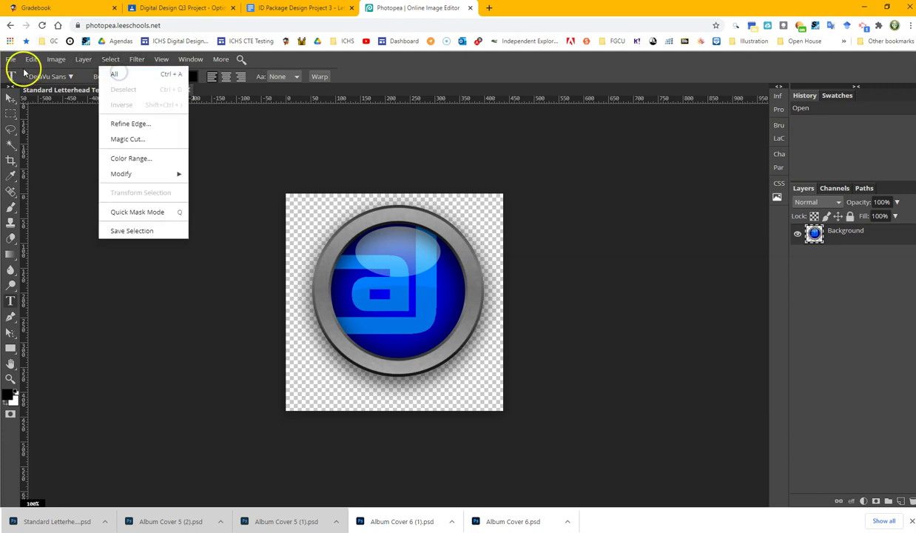
- Select the whole logo1 canvas and Copy Merged
left_click(120, 74)
left_click(30, 59)
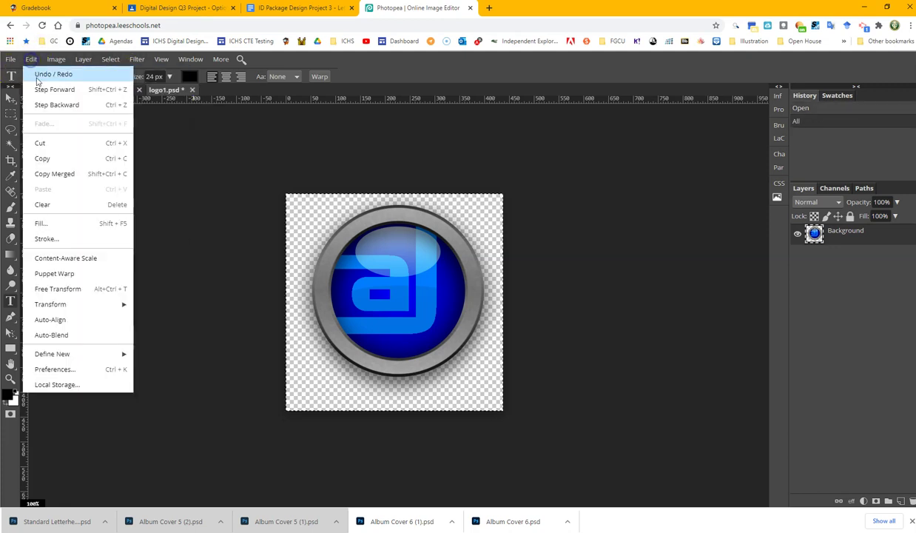
left_click(57, 178)
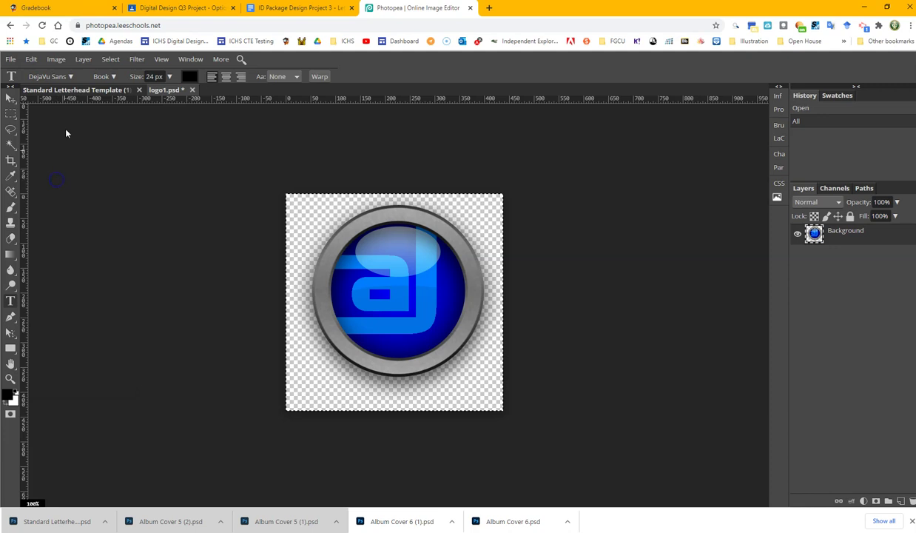
- Paste the logo into the letterhead template and move it up into the header area
left_click(74, 91)
left_click(31, 60)
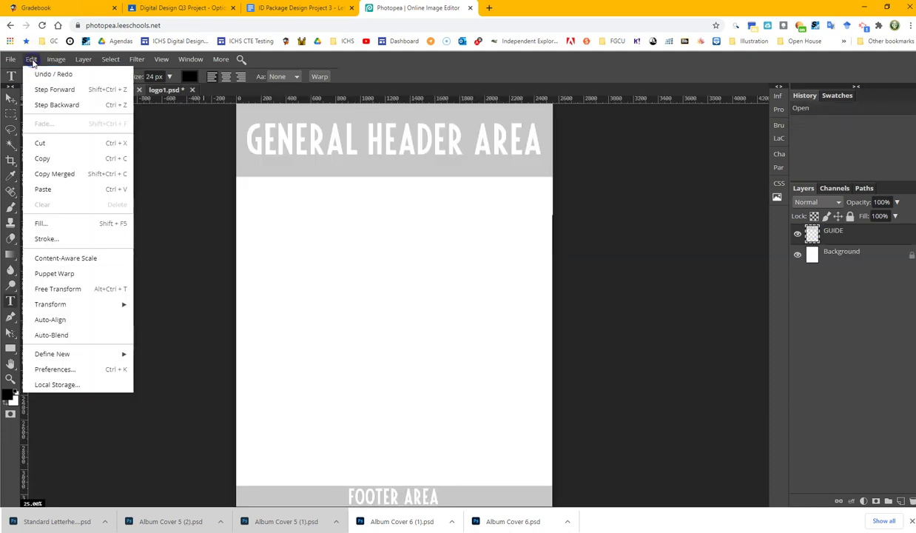
left_click(50, 189)
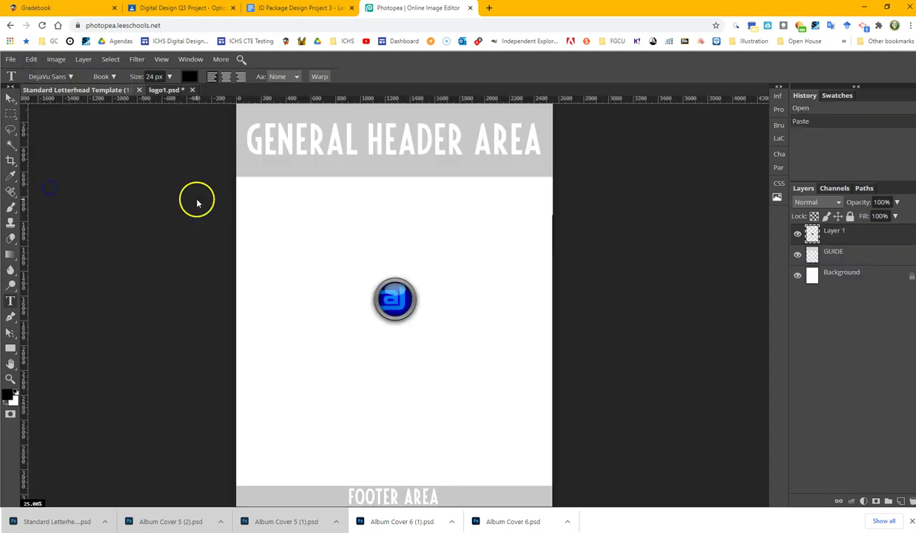
left_click(11, 98)
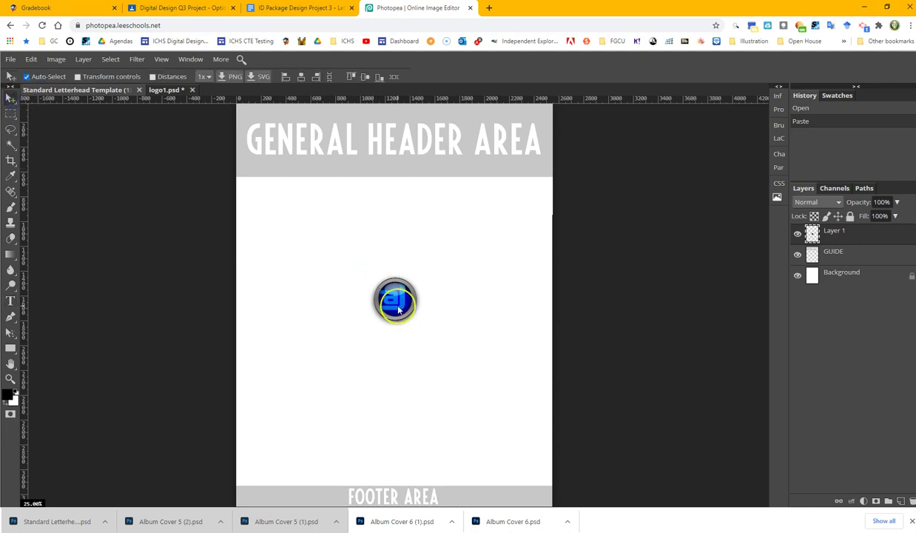
left_click_drag(396, 311, 375, 157)
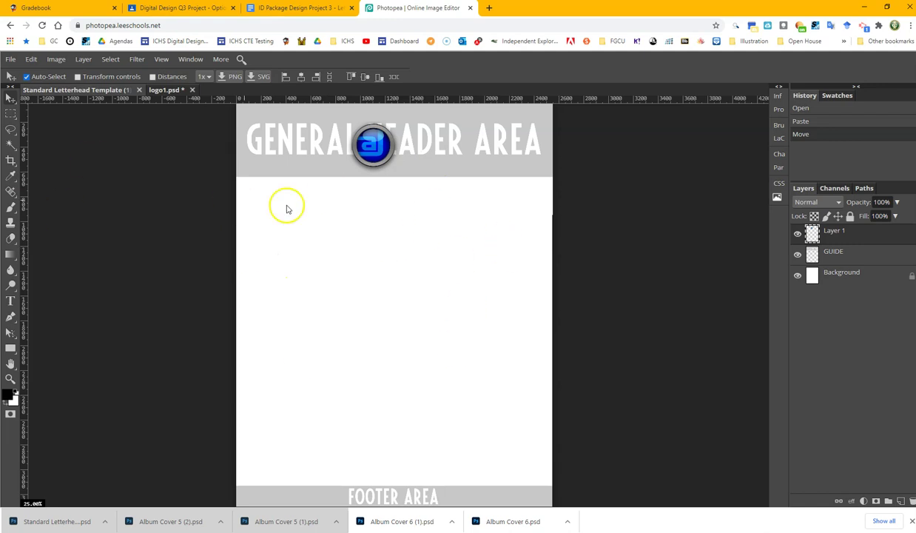
left_click(10, 60)
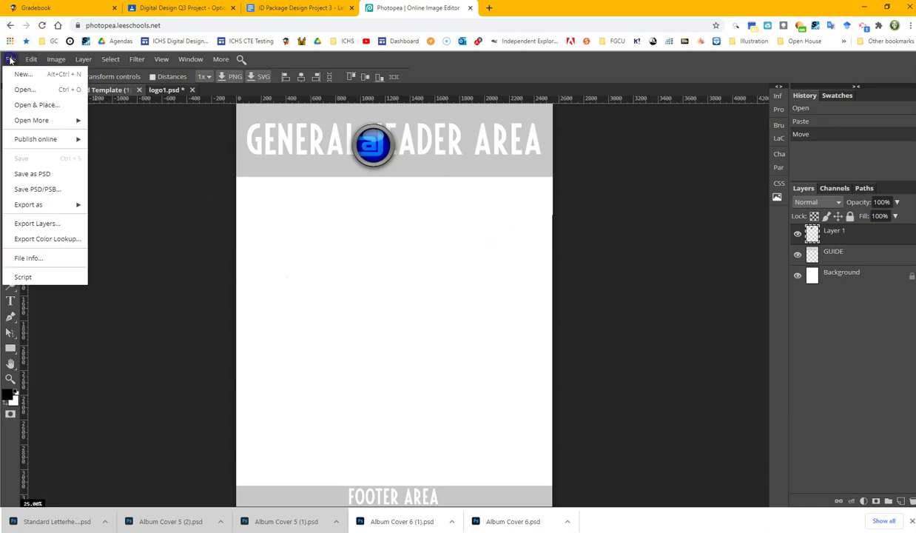
- Stay in Photopea, then open Classroom's Illustrator letterhead template link in a new tab
left_click(471, 8)
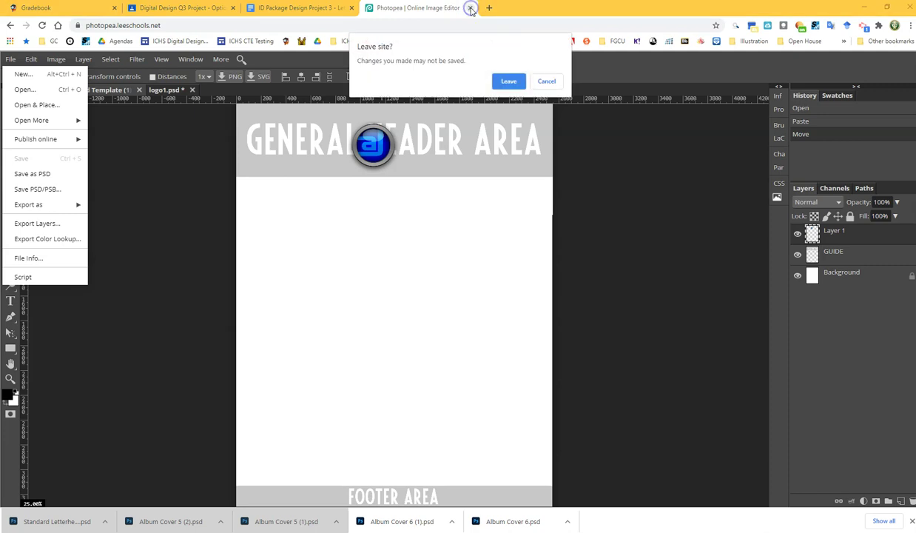
left_click(547, 81)
left_click(182, 8)
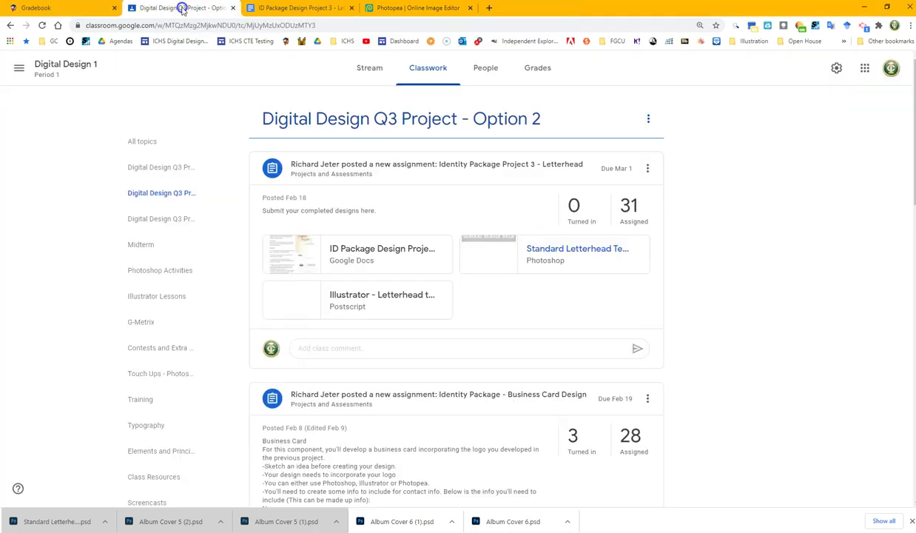
right_click(358, 300)
left_click(378, 307)
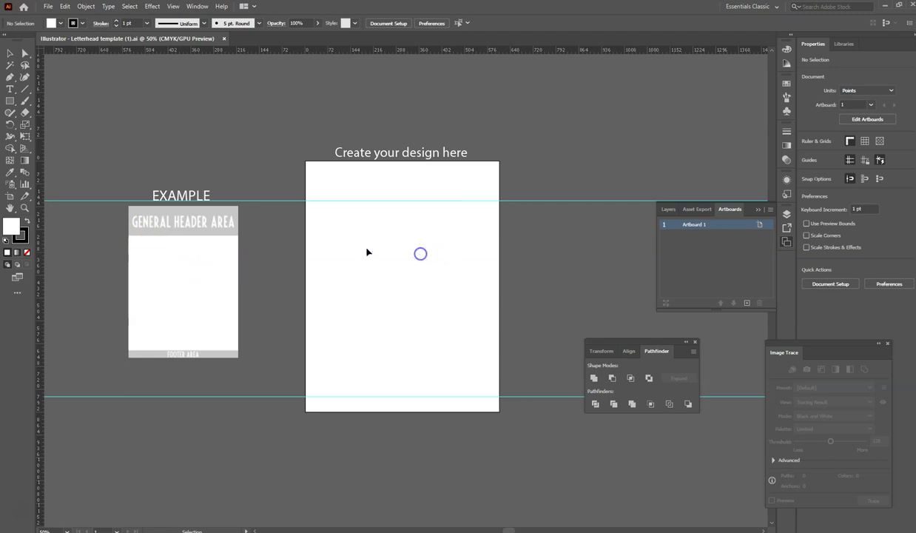
- Draw a test rectangle near the top of the letterhead artboard, then delete it
left_click(10, 196)
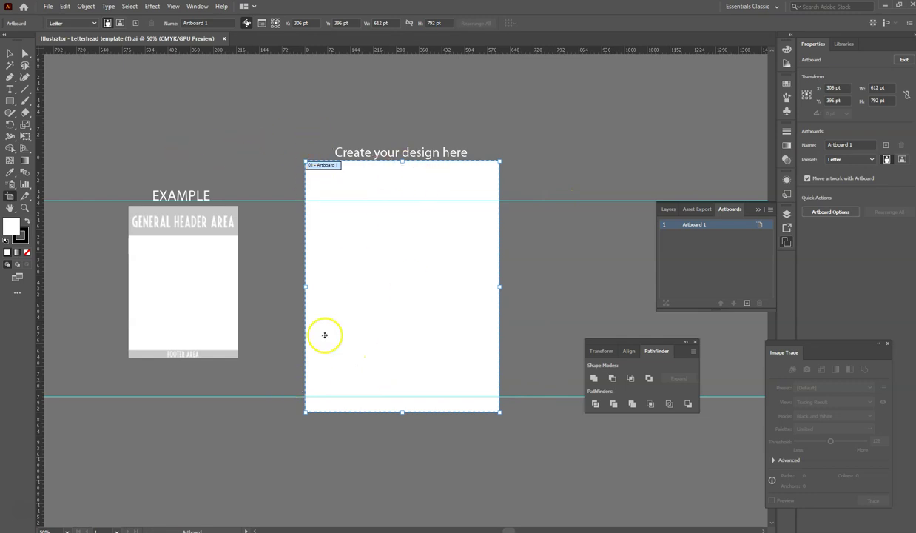
left_click_drag(10, 101, 14, 107)
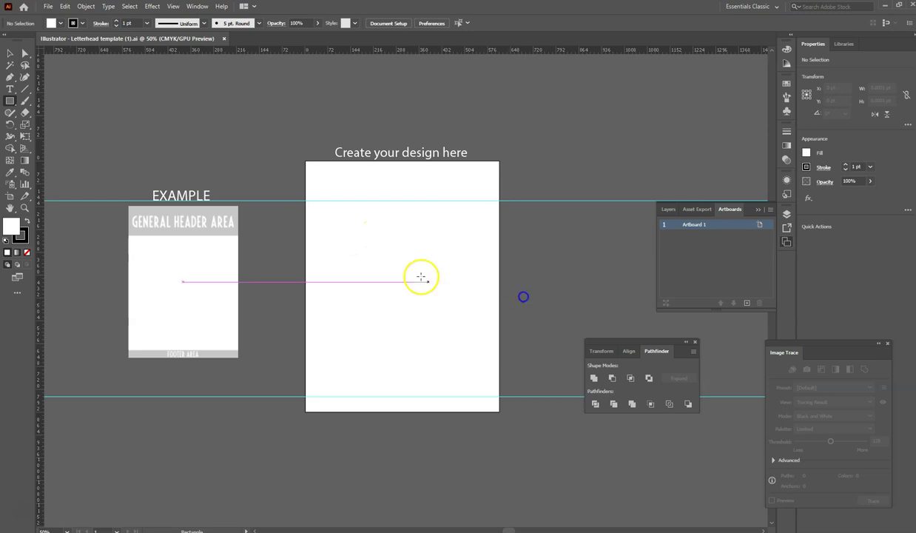
left_click_drag(346, 224, 470, 261)
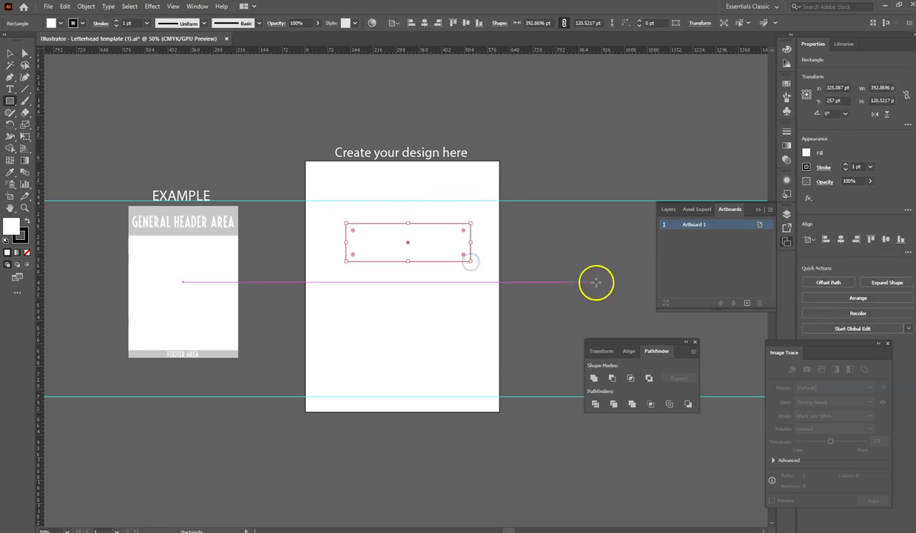
left_click(10, 53)
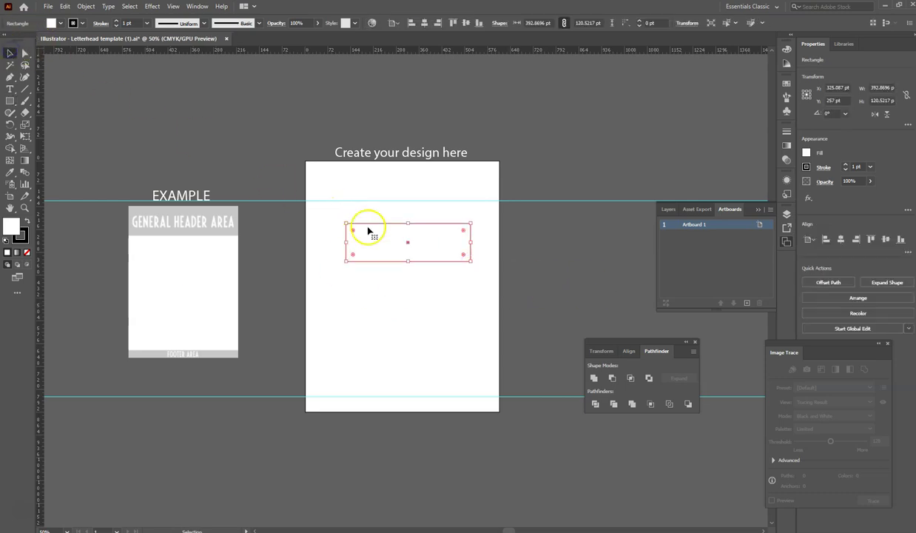
key("Delete")
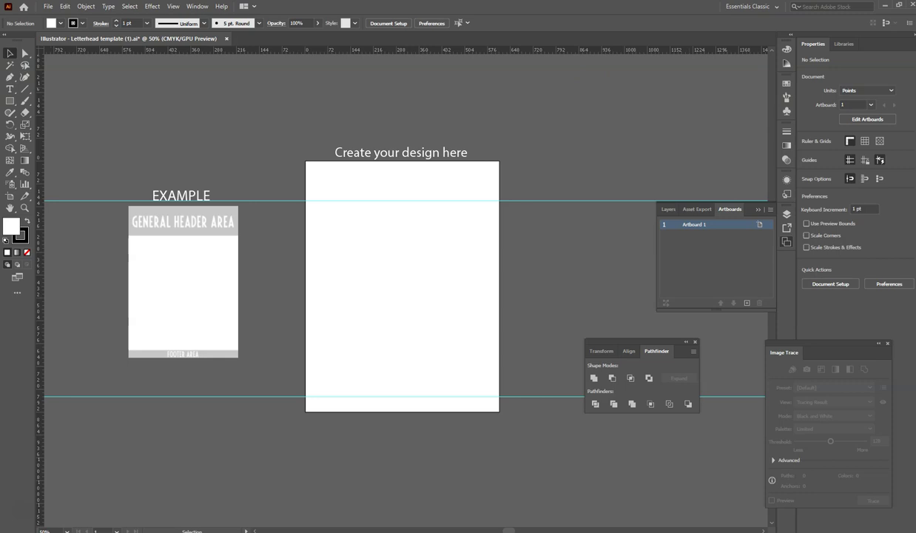
- Place the logo, shrink it and move it higher, then delete it
left_click(390, 267)
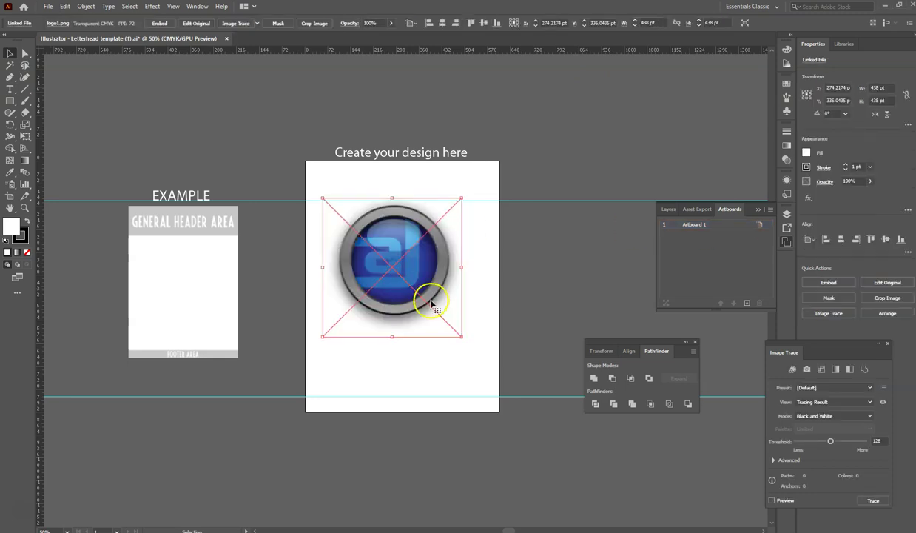
left_click_drag(459, 337, 407, 275)
left_click_drag(368, 252, 383, 282)
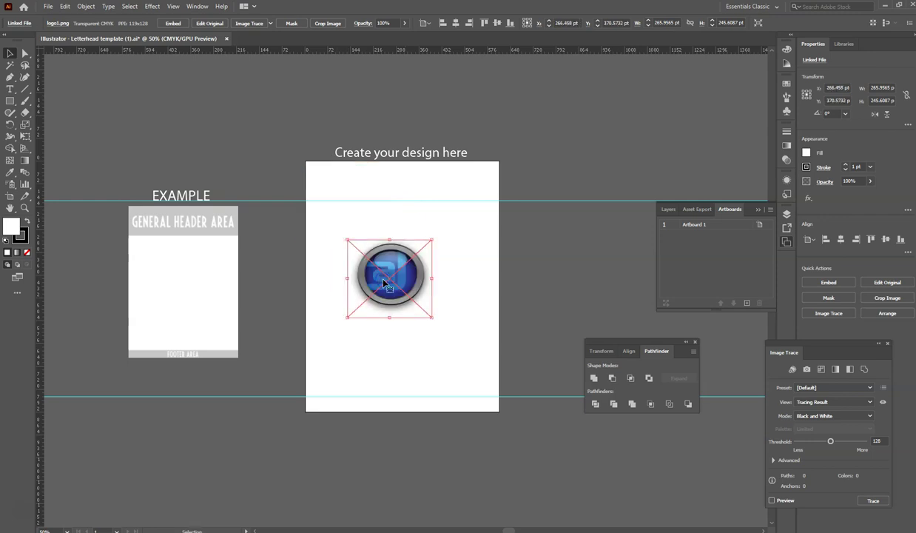
key("Delete")
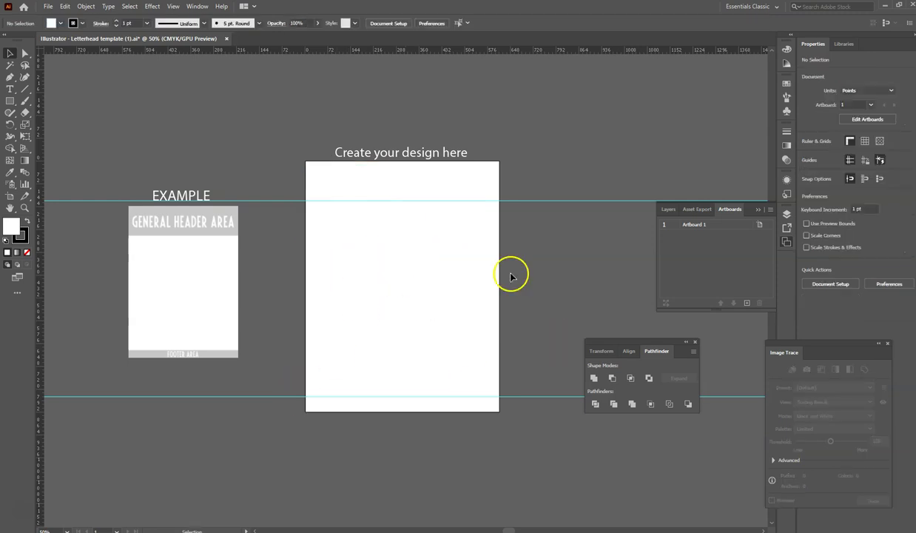
- Start saving the document under a new name, then cancel
left_click(47, 7)
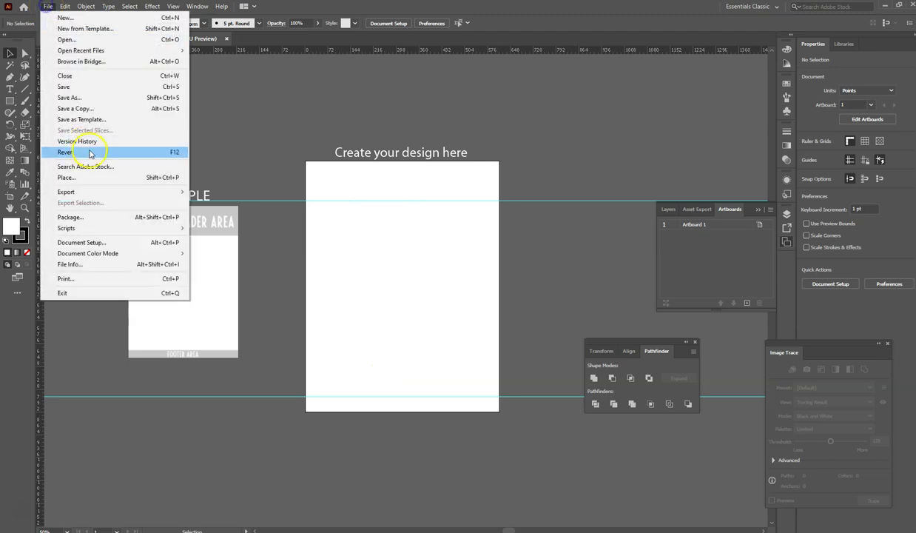
left_click(92, 98)
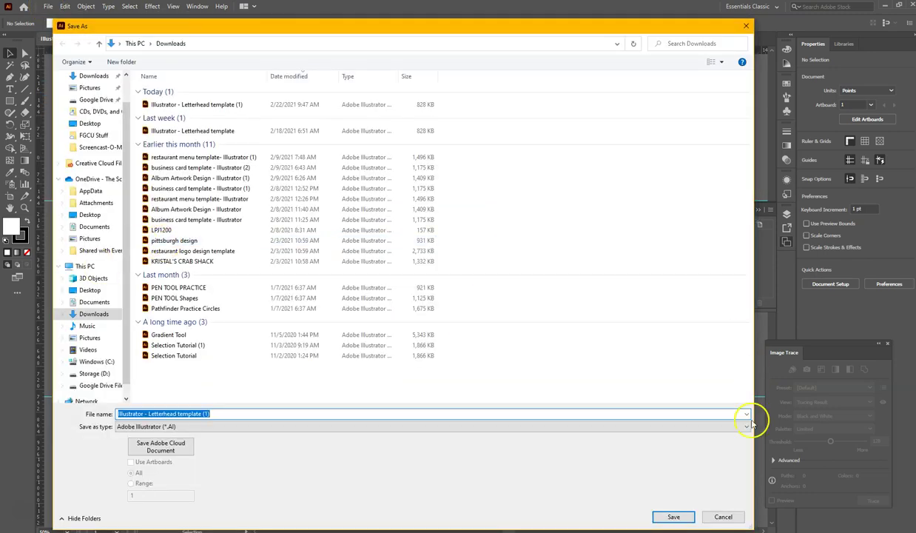
left_click(723, 517)
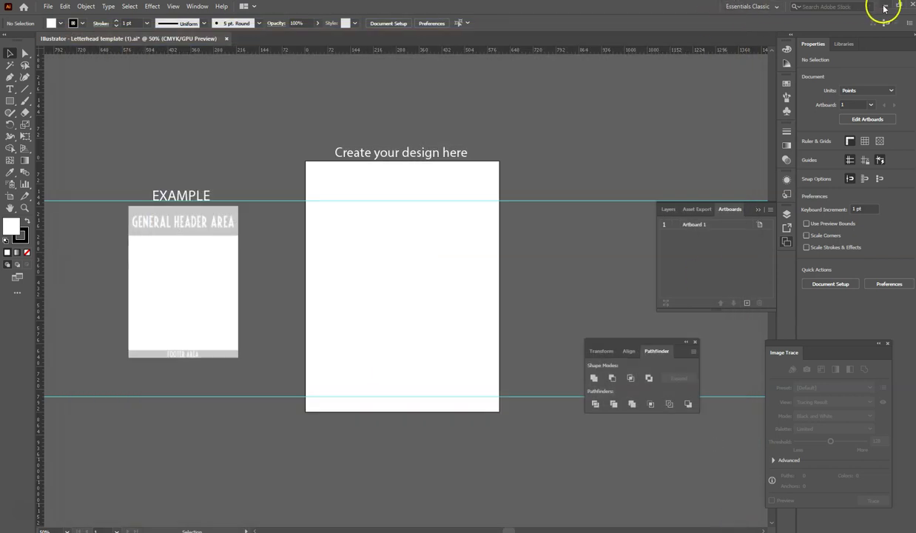